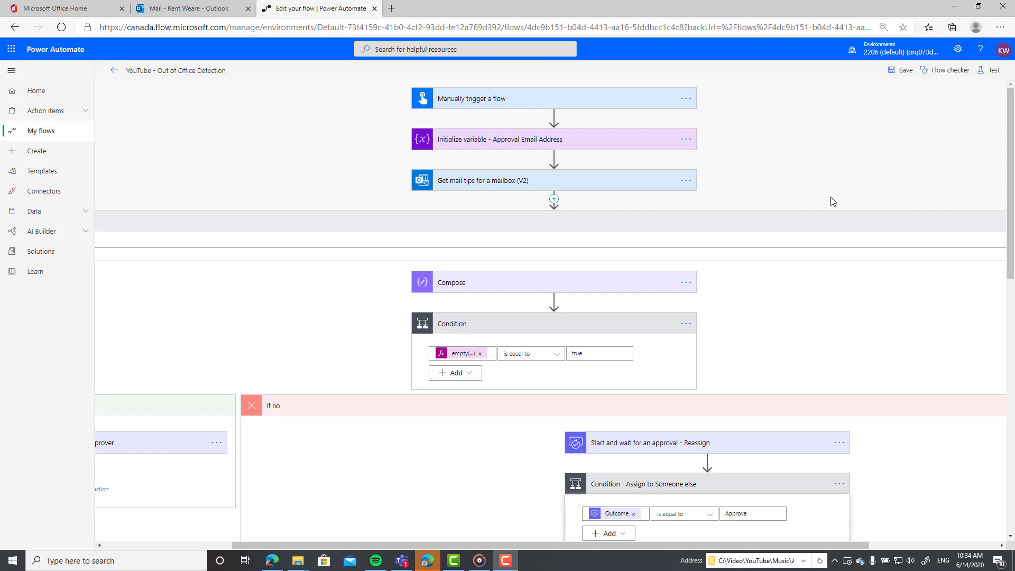
Step: Review the manual trigger and Initialize variable steps, then expand Get mail tips for a mailbox (V2) using approvalEmailAddress
{"action": "left_click", "coordinate": [492, 98]}
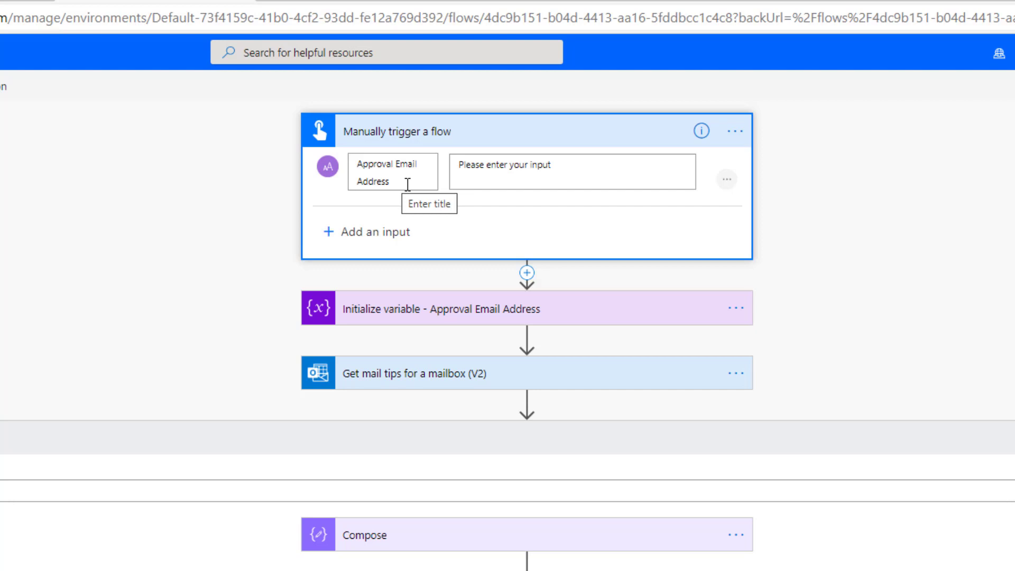
{"action": "left_click", "coordinate": [435, 134]}
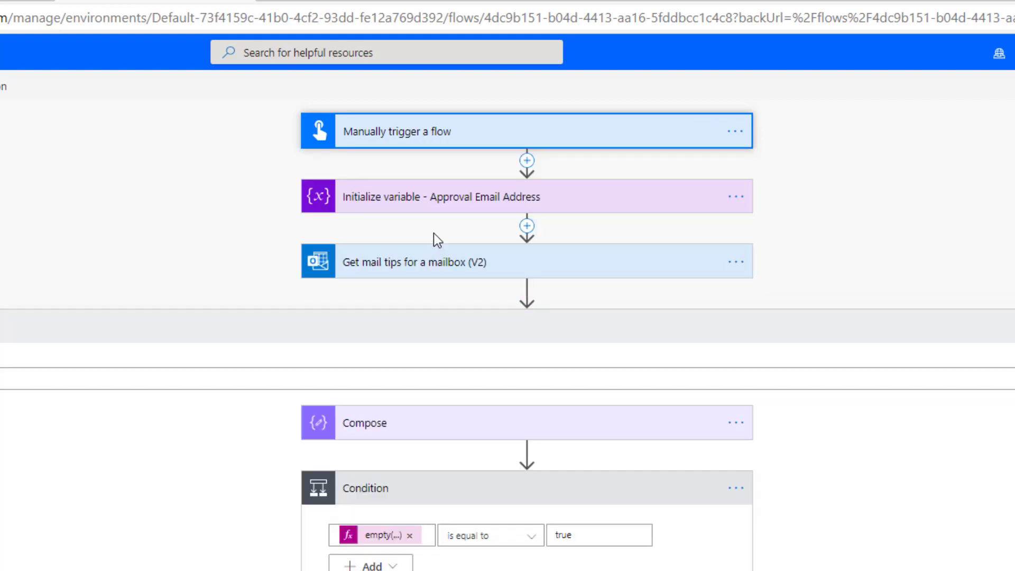
{"action": "left_click", "coordinate": [421, 210]}
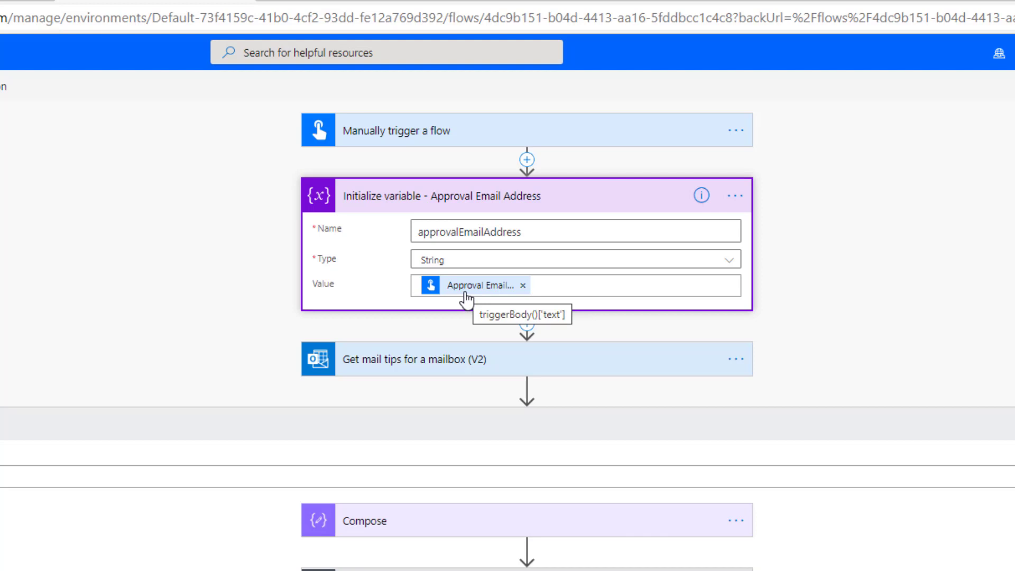
{"action": "left_click", "coordinate": [458, 209]}
{"action": "left_click", "coordinate": [414, 272]}
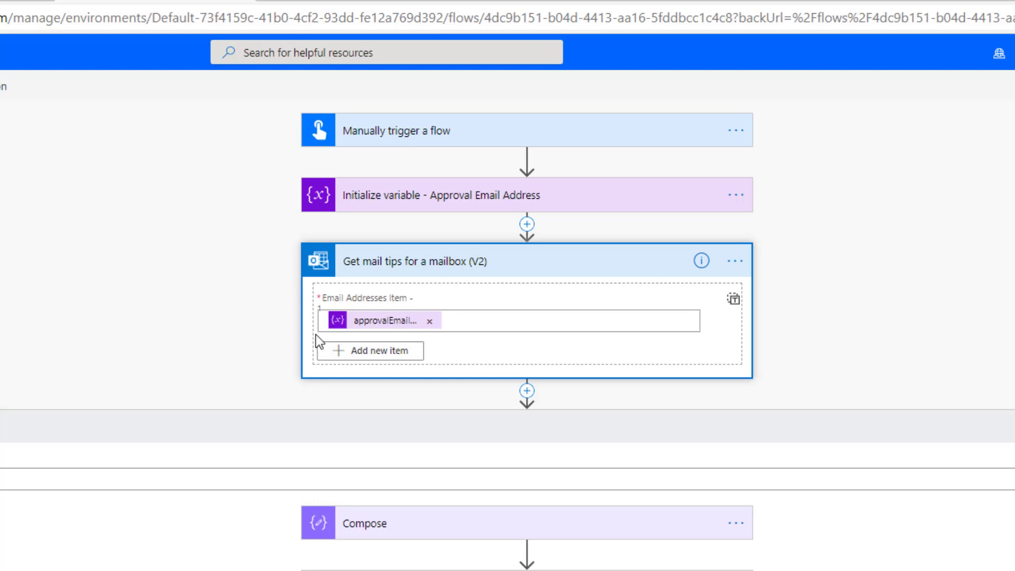
Step: Expand the Compose step fed by automaticReplies and scroll down to the If yes Original Approver approval
{"action": "left_click", "coordinate": [447, 523]}
{"action": "scroll", "coordinate": [279, 520], "scroll_direction": "down", "scroll_amount": 2}
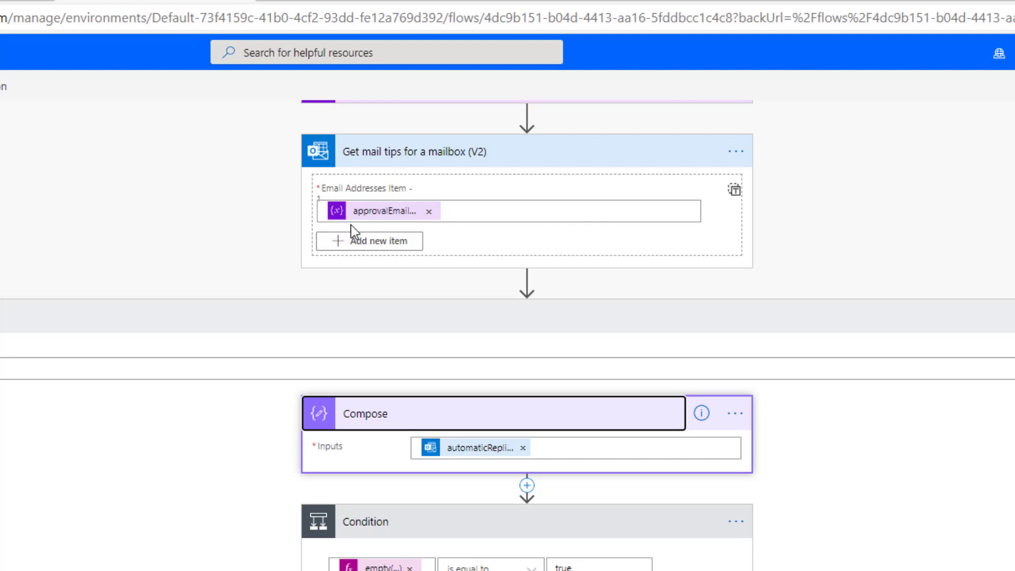
{"action": "scroll", "coordinate": [508, 317], "scroll_direction": "left", "scroll_amount": 5}
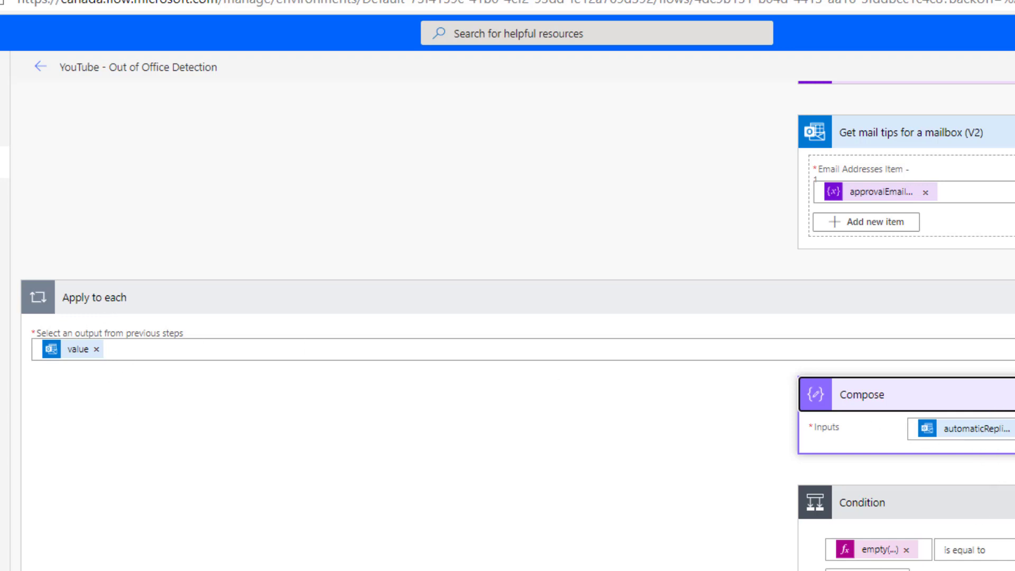
{"action": "scroll", "coordinate": [508, 317], "scroll_direction": "right", "scroll_amount": 10}
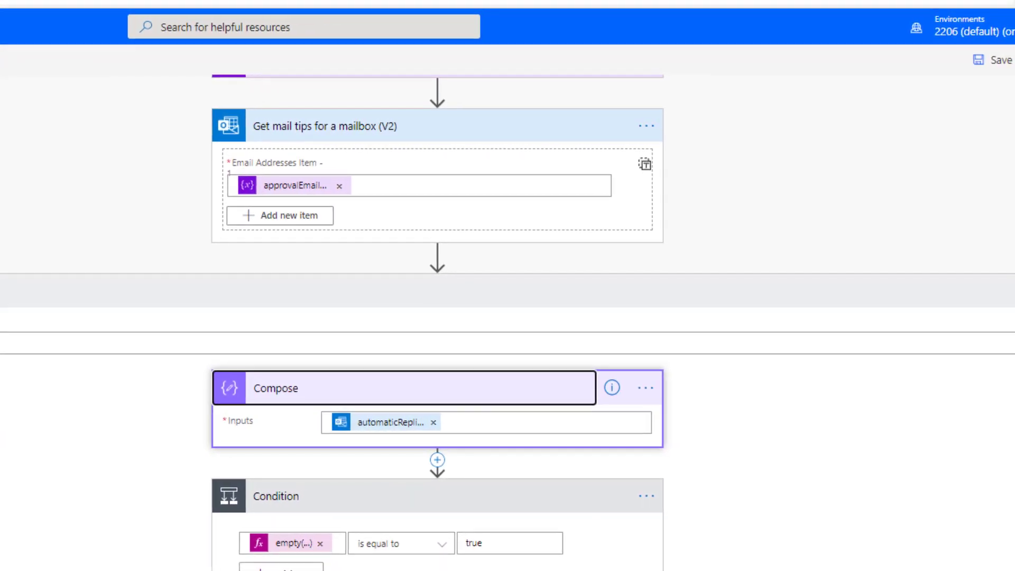
{"action": "scroll", "coordinate": [573, 384], "scroll_direction": "down", "scroll_amount": 4}
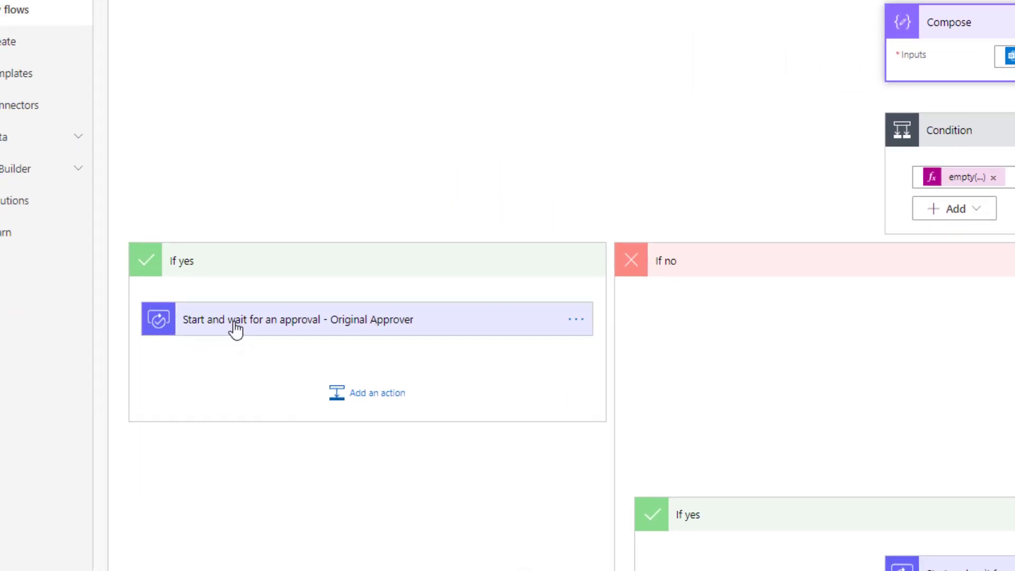
Step: Expand the Original Approver approval: Approve/Reject - First to respond, titled 'Please Approve (original request)'
{"action": "left_click", "coordinate": [236, 320]}
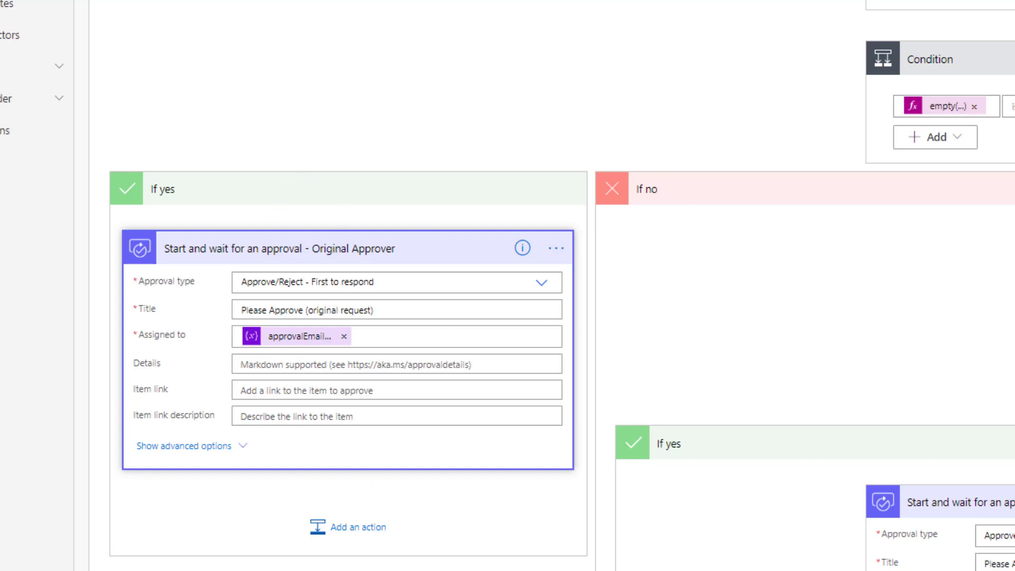
{"action": "scroll", "coordinate": [545, 286], "scroll_direction": "right", "scroll_amount": 8}
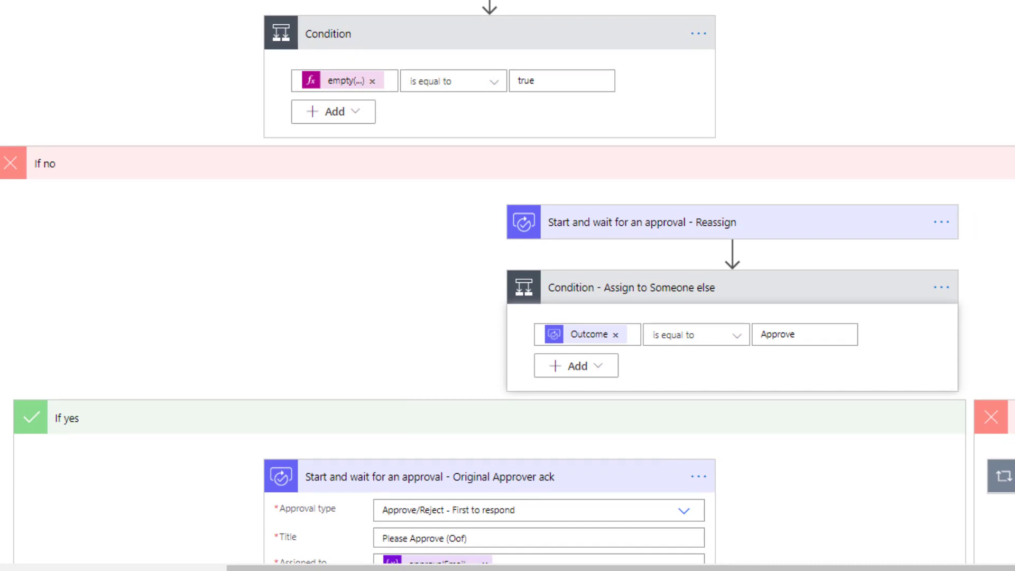
Step: Expand the Reassign approval and list all manual trigger outputs in Dynamic content for Assigned to
{"action": "left_click", "coordinate": [730, 227]}
{"action": "scroll", "coordinate": [1005, 349], "scroll_direction": "down", "scroll_amount": 2}
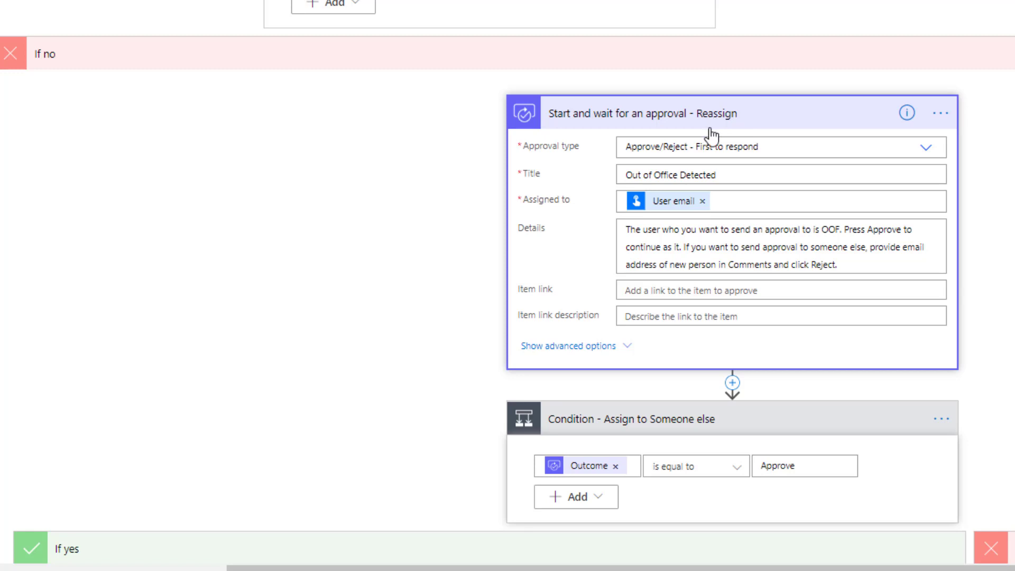
{"action": "mouse_move", "coordinate": [670, 213]}
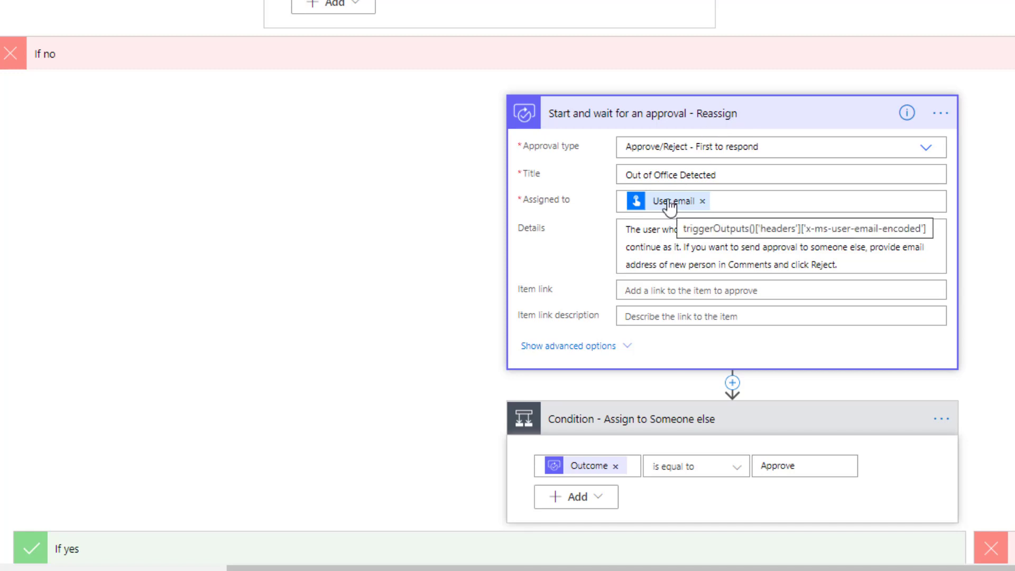
{"action": "left_click", "coordinate": [727, 201]}
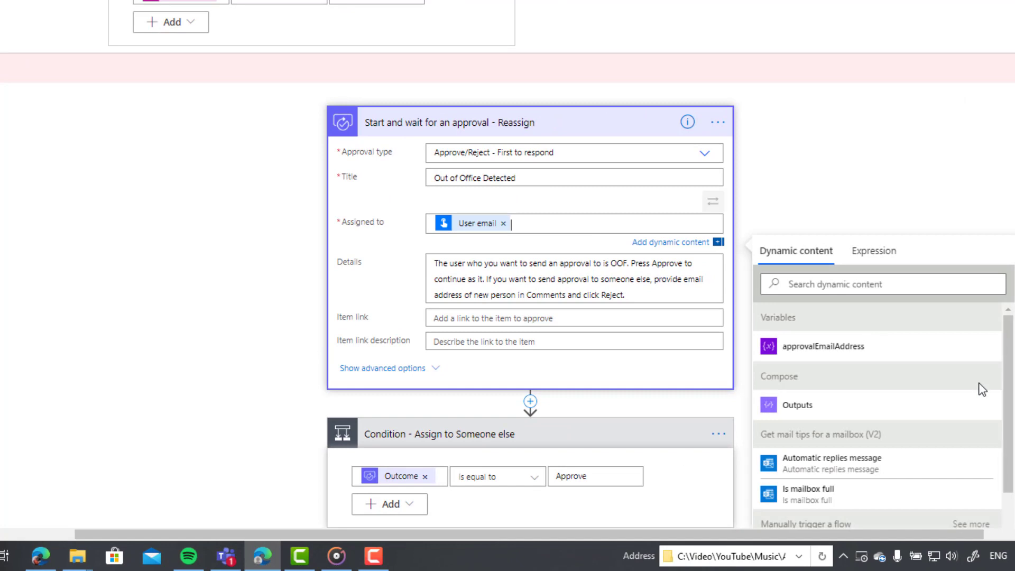
{"action": "scroll", "coordinate": [983, 390], "scroll_direction": "down", "scroll_amount": 2}
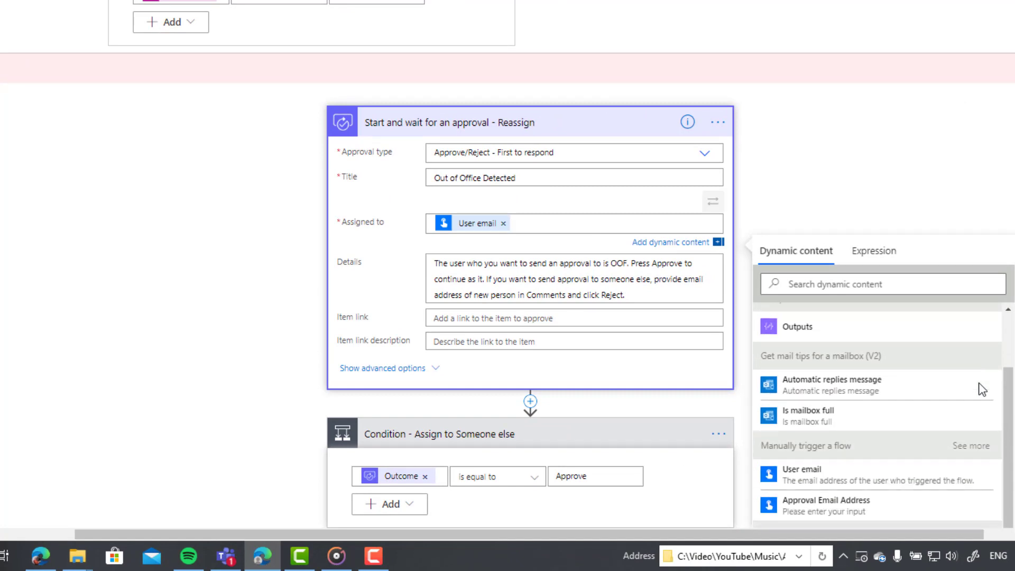
{"action": "left_click", "coordinate": [971, 432]}
Step: Browse the trigger's dynamic content outputs, closing the list and bringing it back
{"action": "scroll", "coordinate": [968, 432], "scroll_direction": "down", "scroll_amount": 2}
{"action": "scroll", "coordinate": [963, 428], "scroll_direction": "down", "scroll_amount": 1}
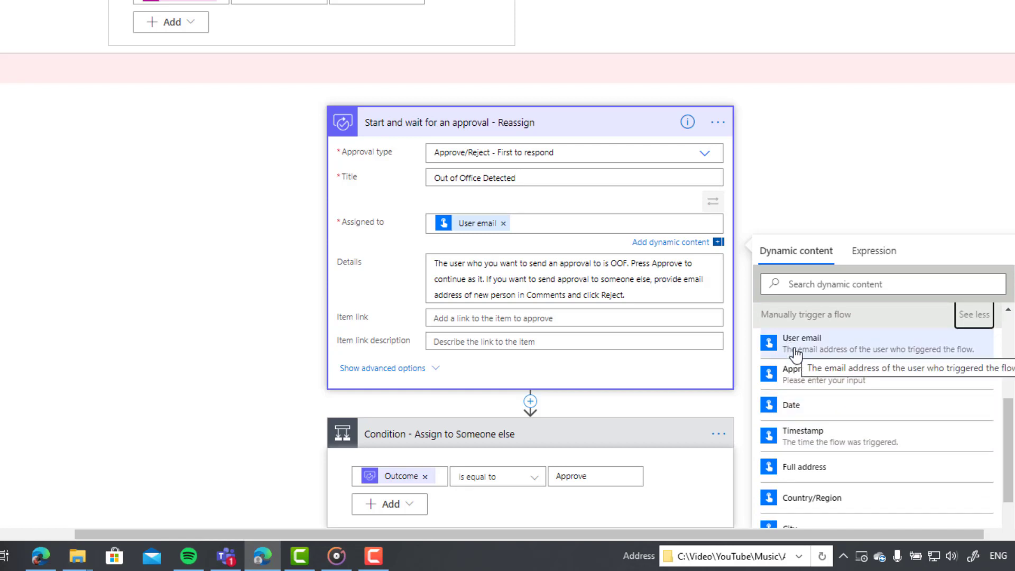
{"action": "scroll", "coordinate": [894, 347], "scroll_direction": "down", "scroll_amount": 1}
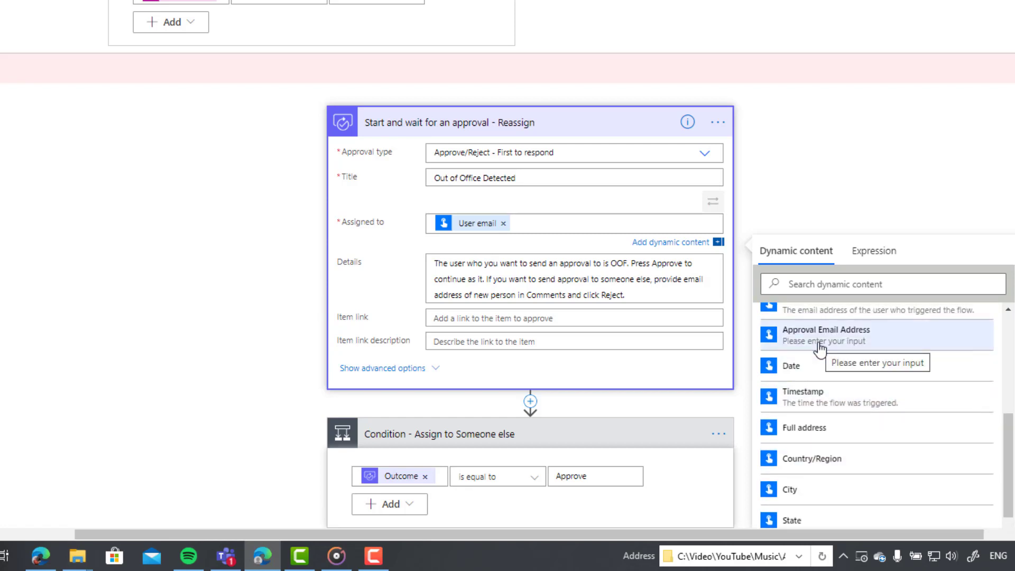
{"action": "mouse_move", "coordinate": [483, 229]}
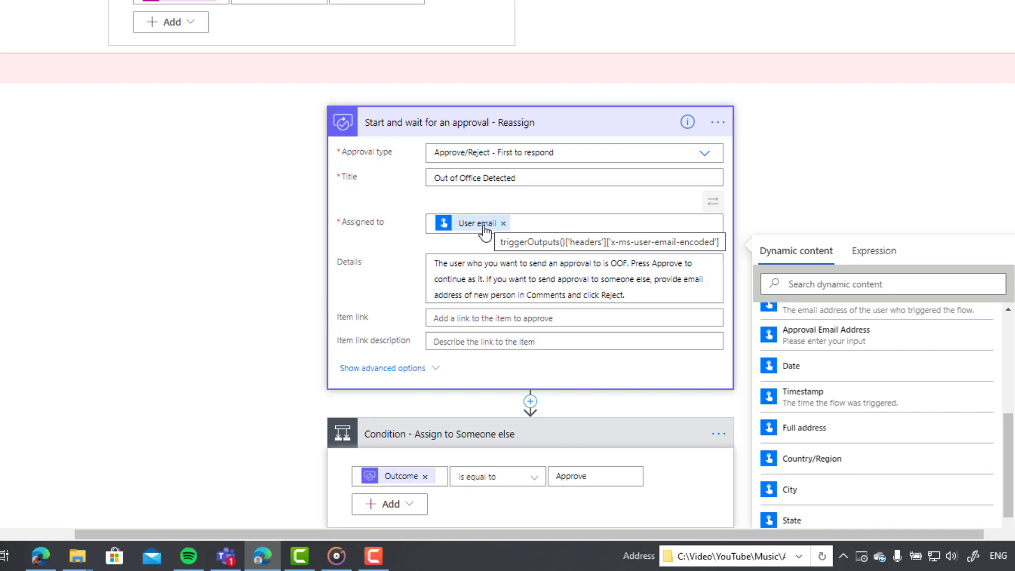
{"action": "scroll", "coordinate": [454, 238], "scroll_direction": "down", "scroll_amount": 5}
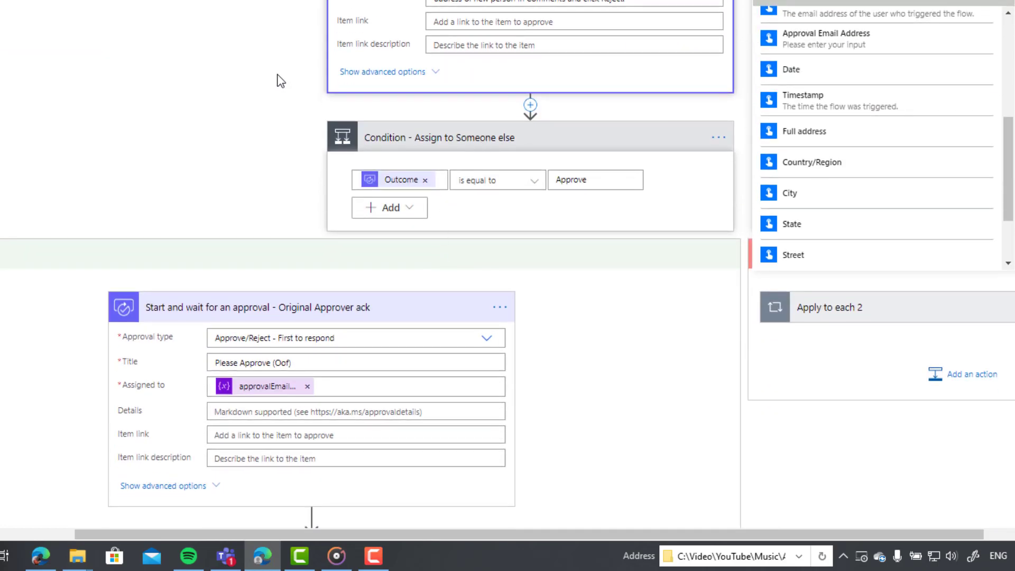
{"action": "left_click", "coordinate": [279, 82]}
{"action": "mouse_move", "coordinate": [407, 180]}
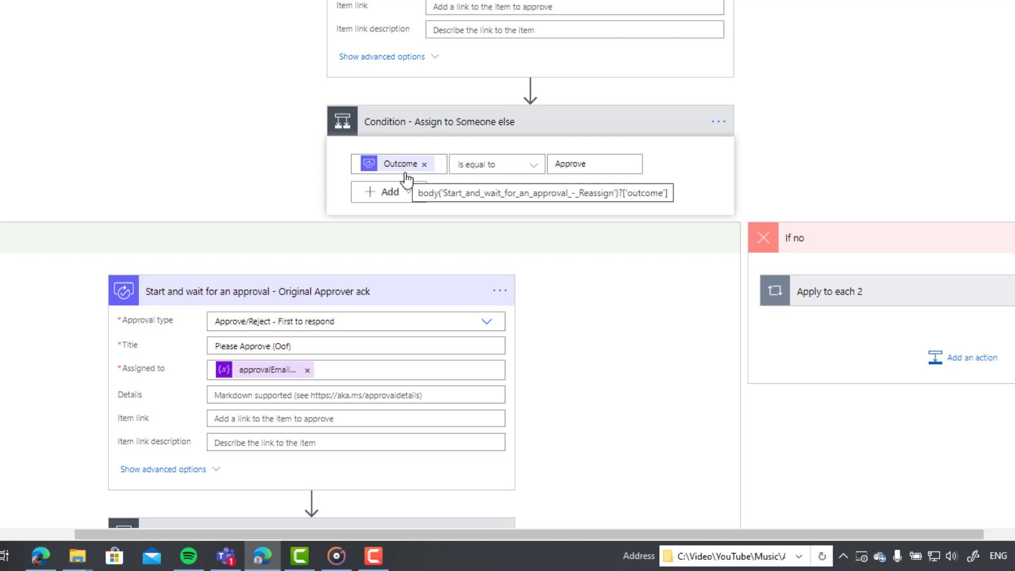
{"action": "scroll", "coordinate": [419, 169], "scroll_direction": "down", "scroll_amount": 2}
{"action": "scroll", "coordinate": [421, 171], "scroll_direction": "up", "scroll_amount": 2}
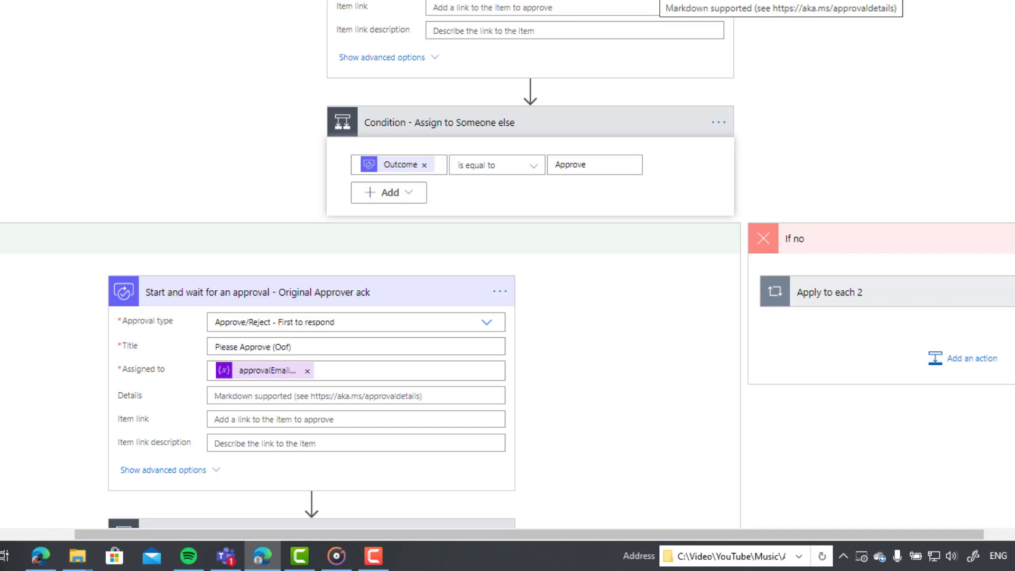
{"action": "left_click", "coordinate": [661, 3]}
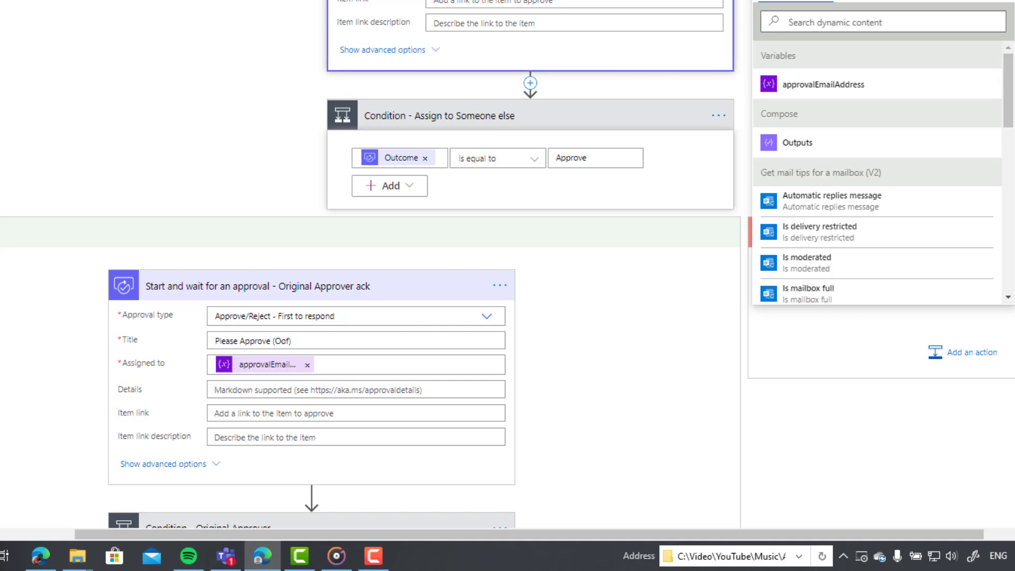
{"action": "scroll", "coordinate": [268, 273], "scroll_direction": "down", "scroll_amount": 4}
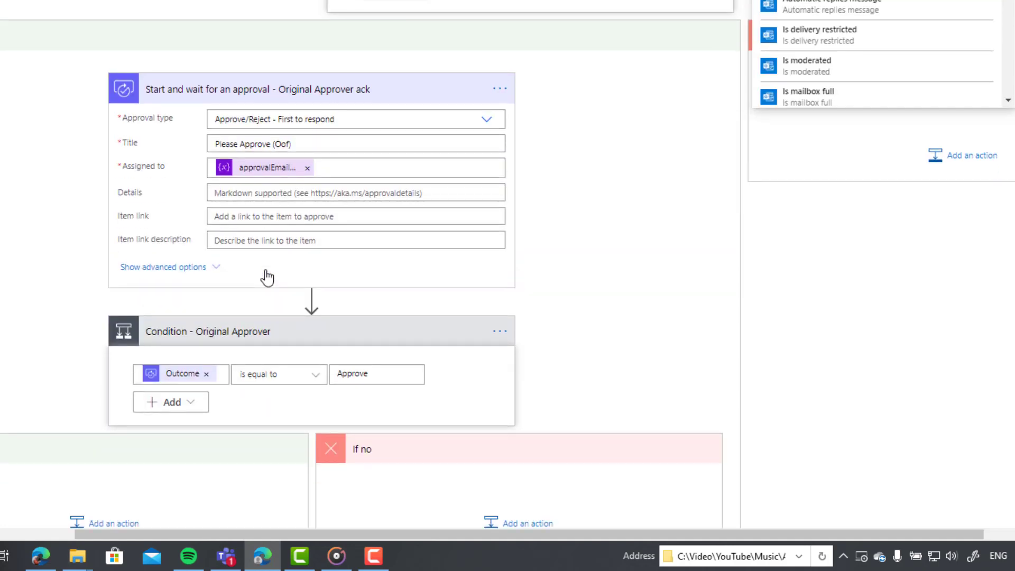
{"action": "scroll", "coordinate": [301, 209], "scroll_direction": "up", "scroll_amount": 4}
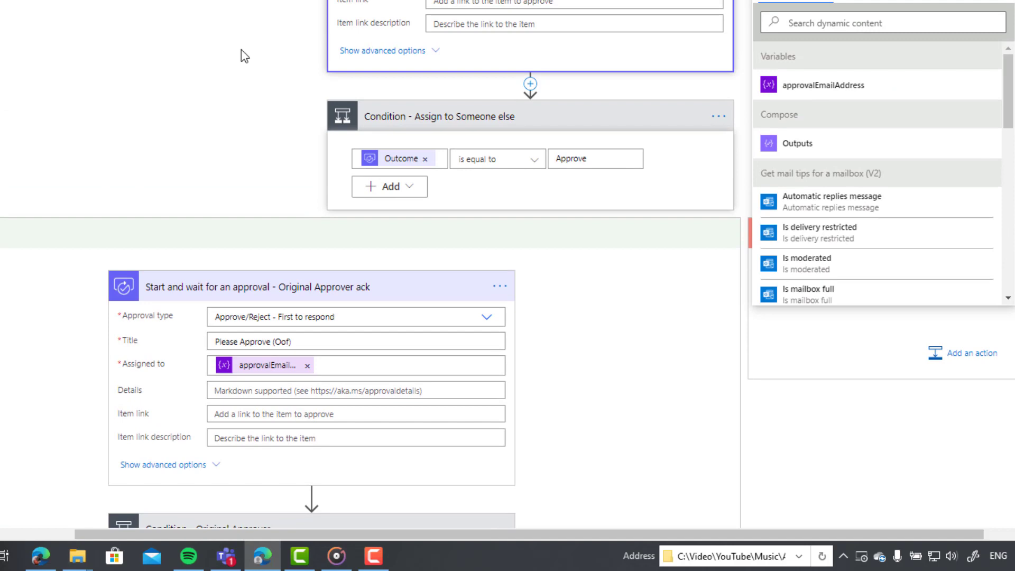
Step: Close Dynamic content and move to Condition - Original Approver, which checks Outcome equals Approve
{"action": "left_click", "coordinate": [178, 41]}
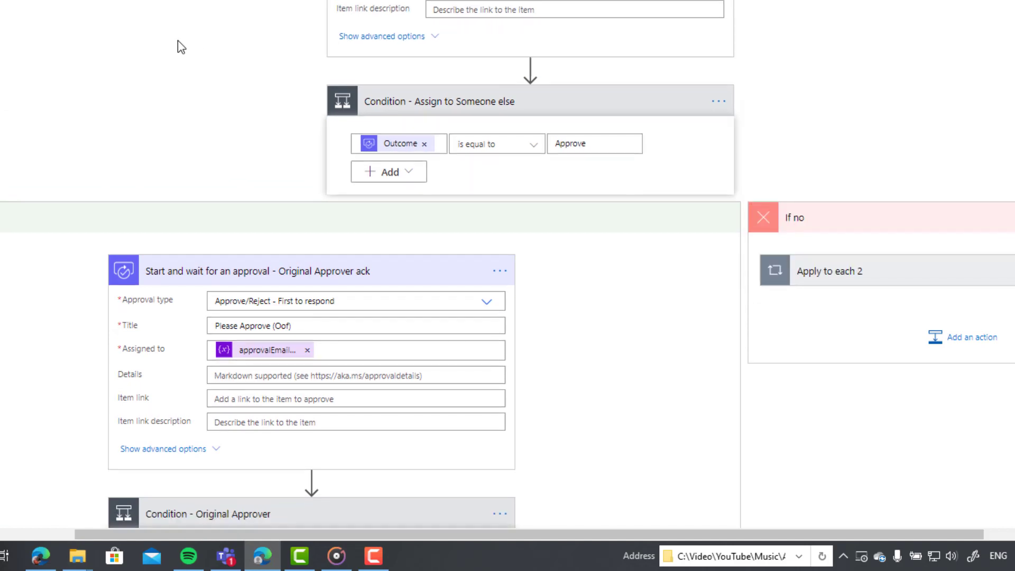
{"action": "scroll", "coordinate": [185, 68], "scroll_direction": "down", "scroll_amount": 4}
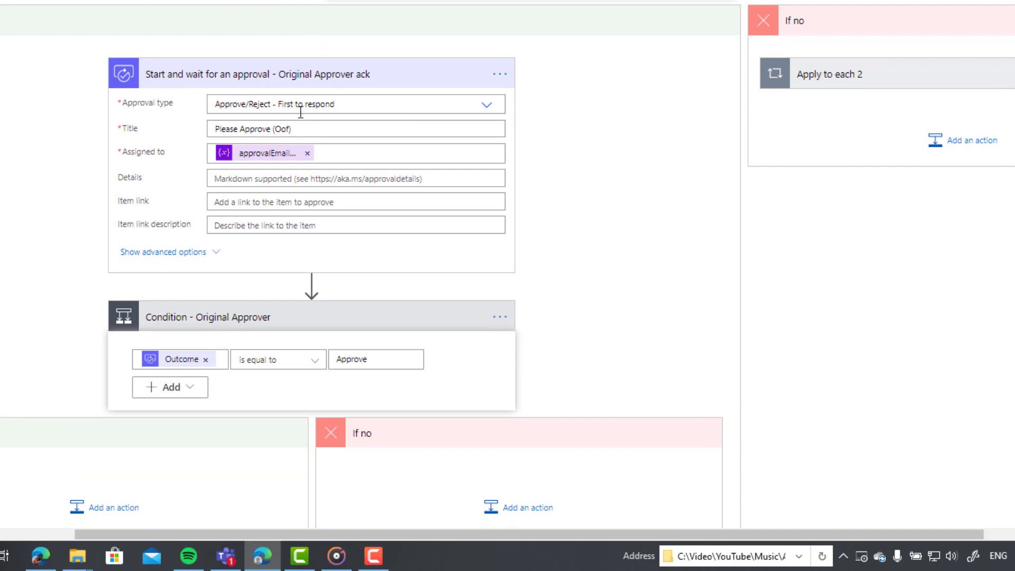
{"action": "scroll", "coordinate": [286, 142], "scroll_direction": "down", "scroll_amount": 2}
{"action": "scroll", "coordinate": [285, 144], "scroll_direction": "up", "scroll_amount": 4}
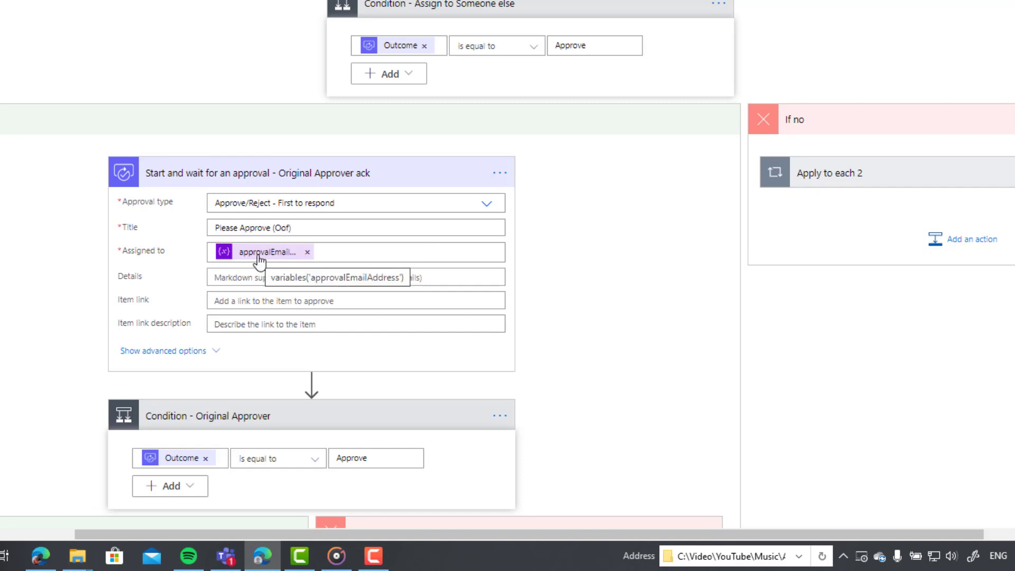
{"action": "scroll", "coordinate": [259, 259], "scroll_direction": "down", "scroll_amount": 3}
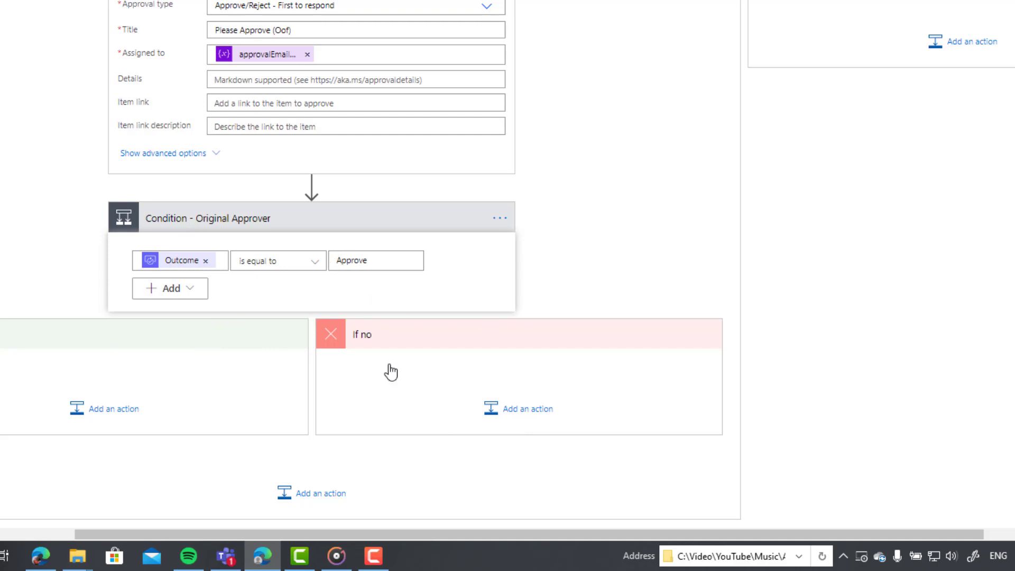
{"action": "scroll", "coordinate": [446, 465], "scroll_direction": "up", "scroll_amount": 4}
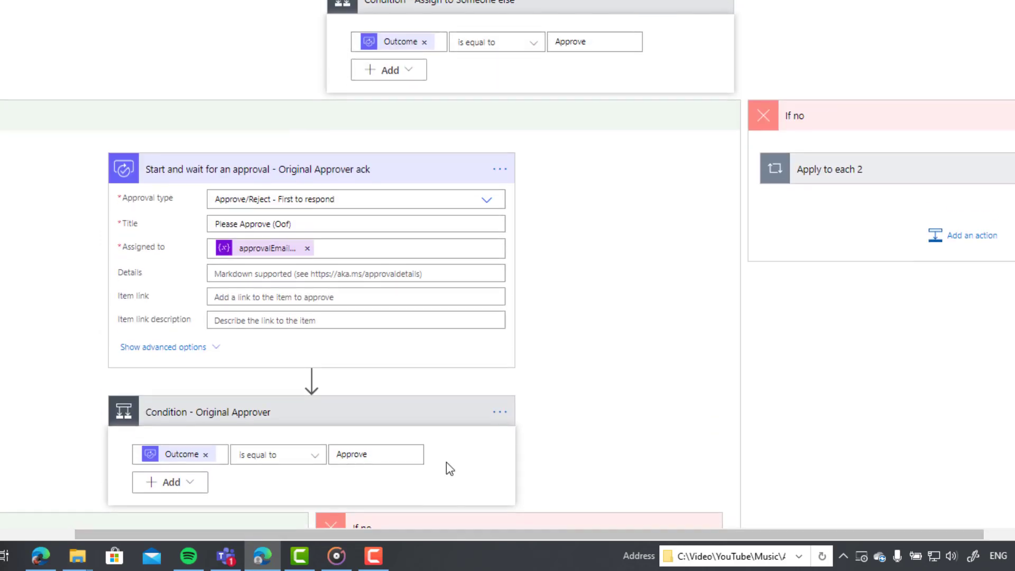
{"action": "left_click_drag", "start_coordinate": [482, 535], "coordinate": [617, 548]}
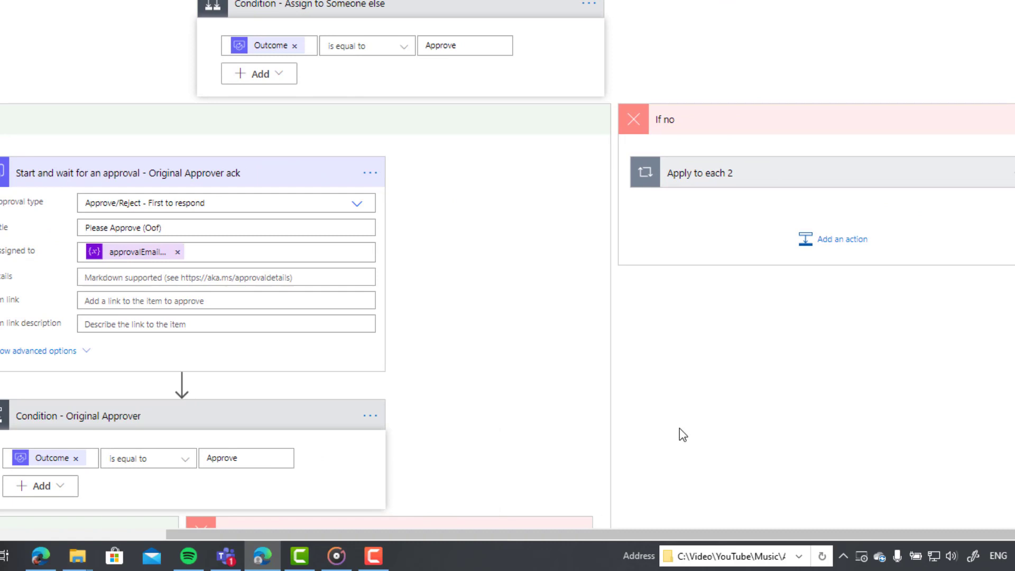
Step: Expand the Apply to each 2 loop and Escalated Approval condition, highlighting 'Reject' in the approval details
{"action": "left_click", "coordinate": [720, 179]}
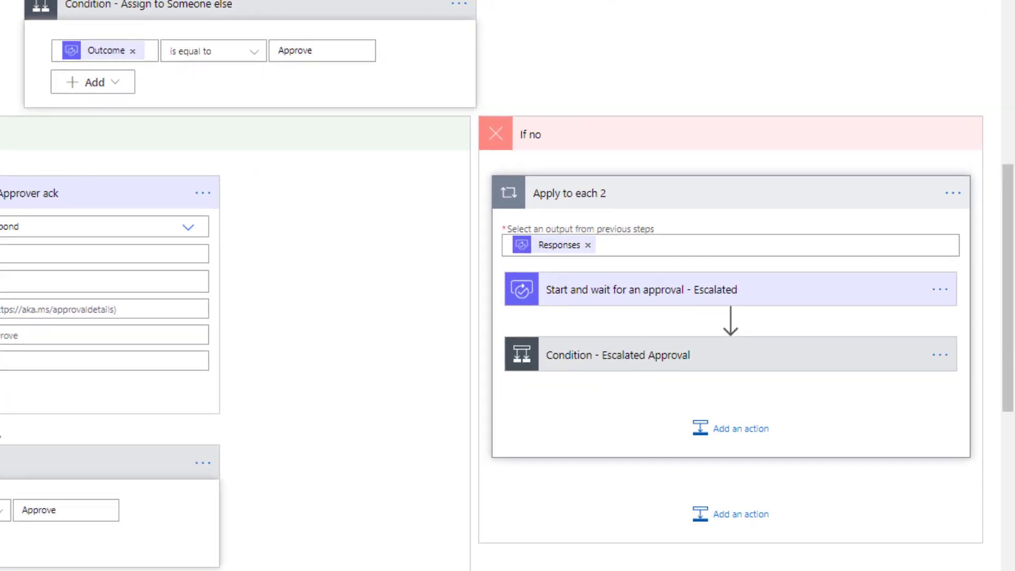
{"action": "left_click", "coordinate": [586, 363]}
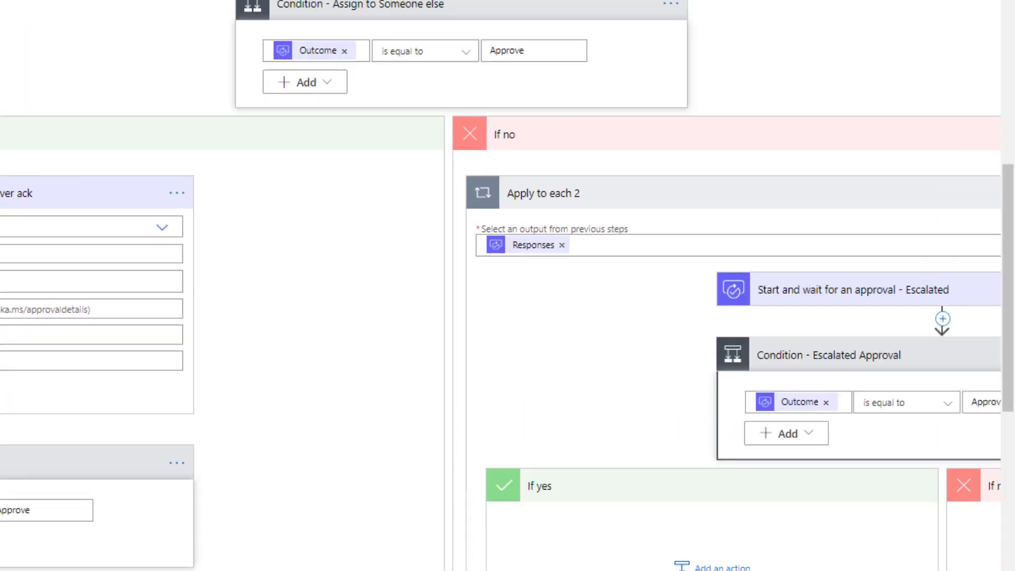
{"action": "scroll", "coordinate": [501, 344], "scroll_direction": "right", "scroll_amount": 9}
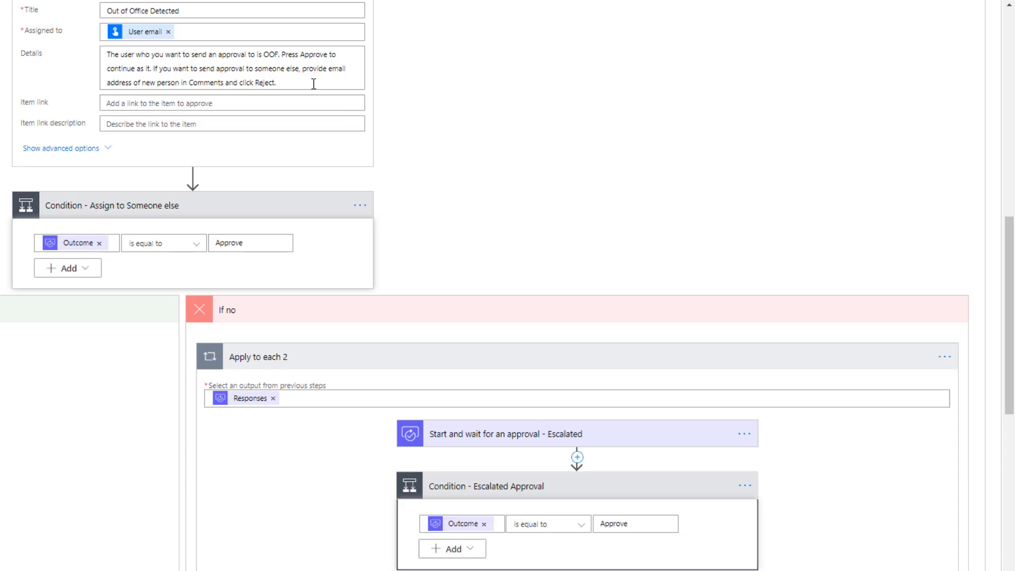
{"action": "double_click", "coordinate": [265, 82]}
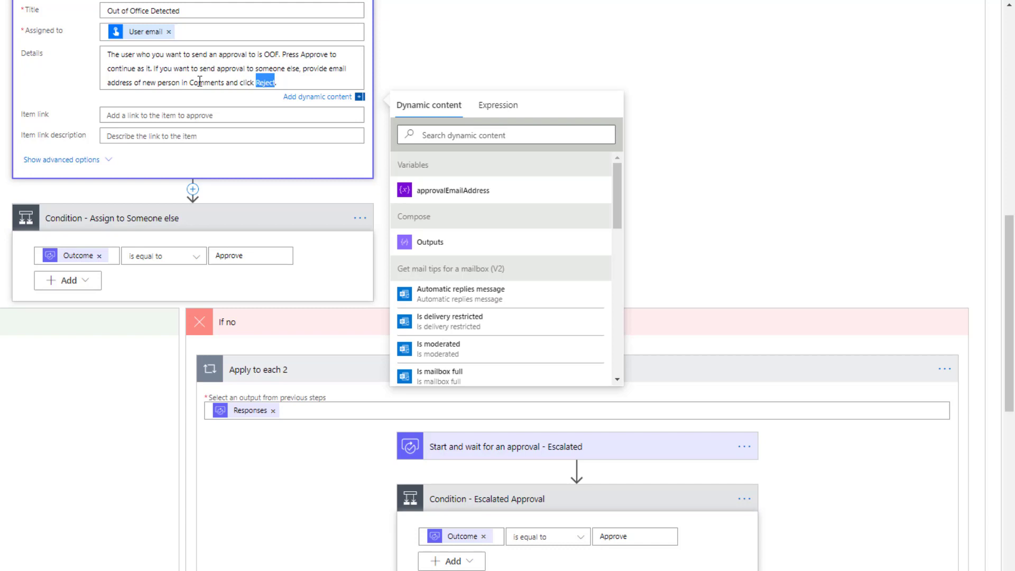
{"action": "left_click", "coordinate": [795, 185]}
Step: Expand the escalated approval, assigned to Responses Comments with details 'Please Approve'
{"action": "left_click", "coordinate": [533, 438]}
{"action": "scroll", "coordinate": [531, 380], "scroll_direction": "down", "scroll_amount": 2}
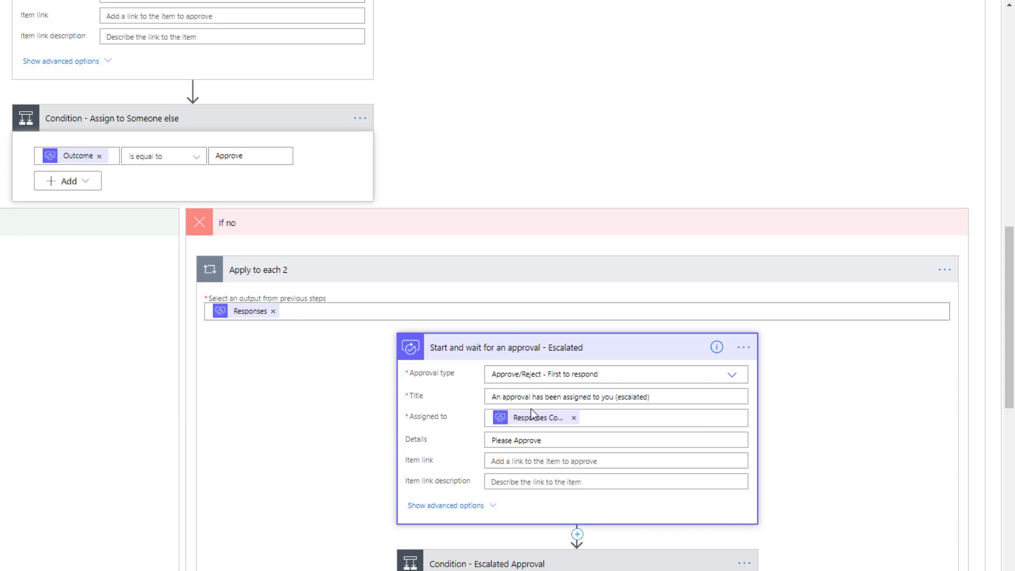
{"action": "scroll", "coordinate": [521, 378], "scroll_direction": "down", "scroll_amount": 2}
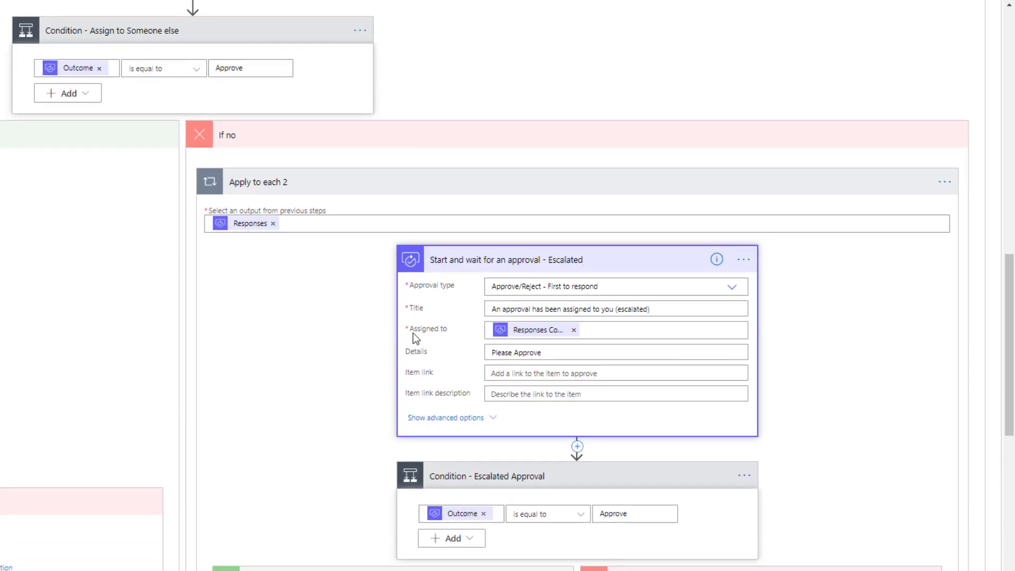
{"action": "mouse_move", "coordinate": [529, 335]}
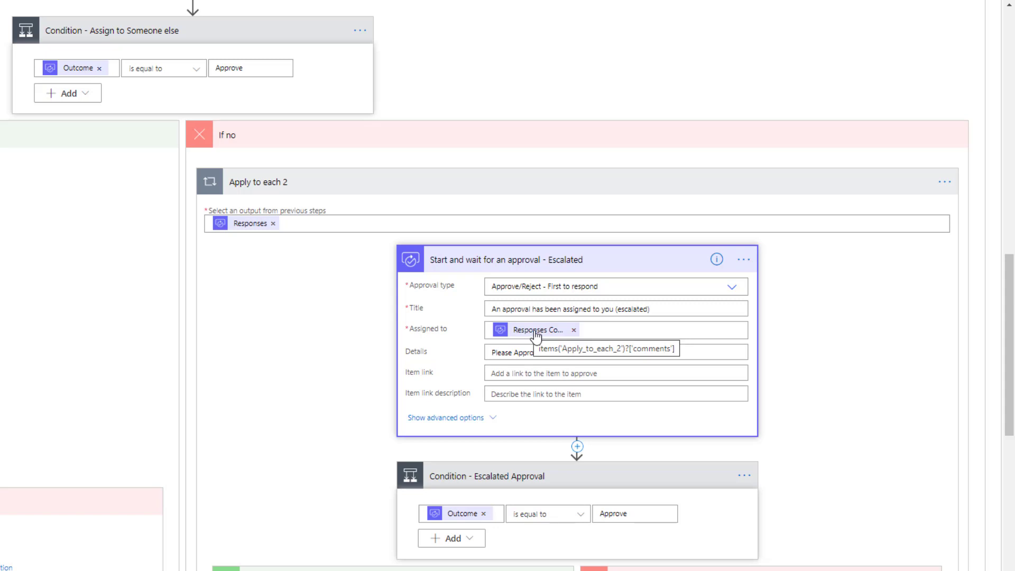
{"action": "scroll", "coordinate": [536, 336], "scroll_direction": "down", "scroll_amount": 2}
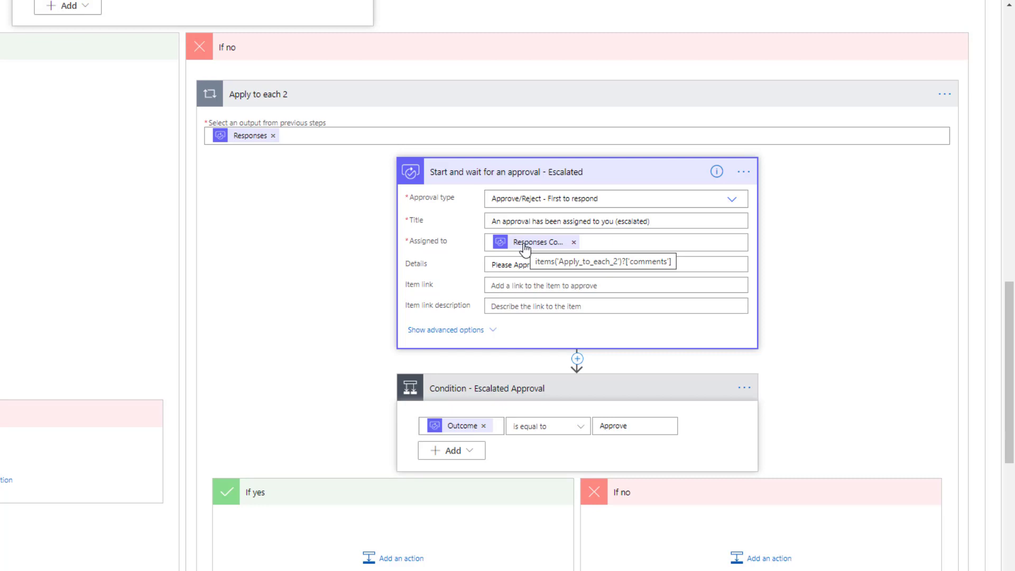
{"action": "scroll", "coordinate": [525, 248], "scroll_direction": "down", "scroll_amount": 2}
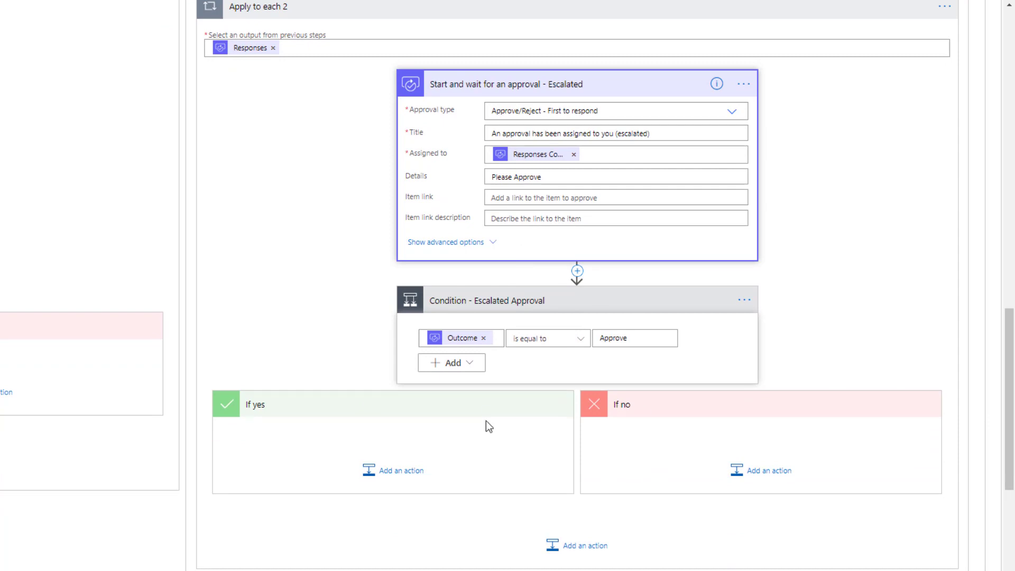
{"action": "scroll", "coordinate": [488, 426], "scroll_direction": "up", "scroll_amount": 3}
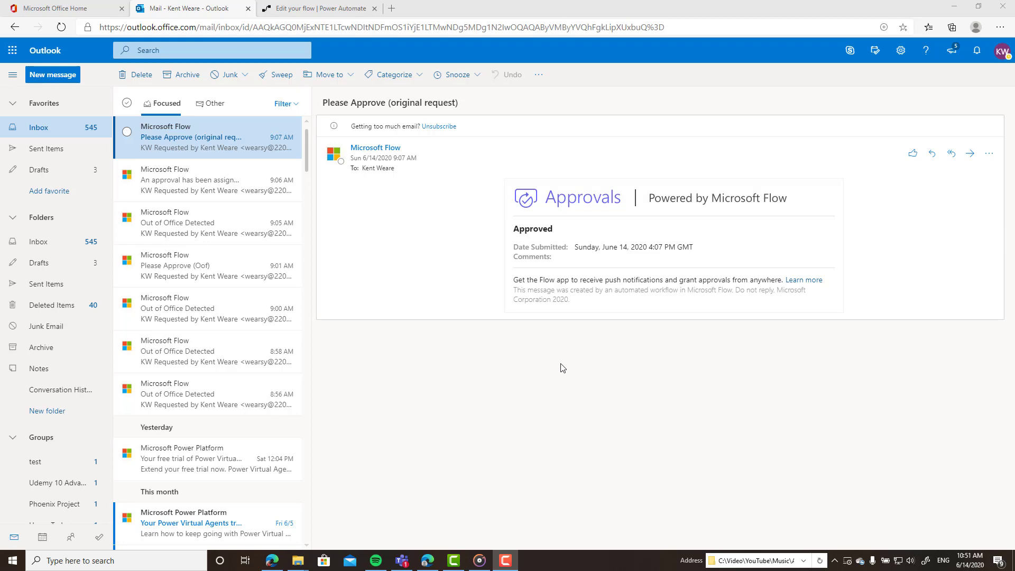
{"action": "left_click", "coordinate": [901, 50]}
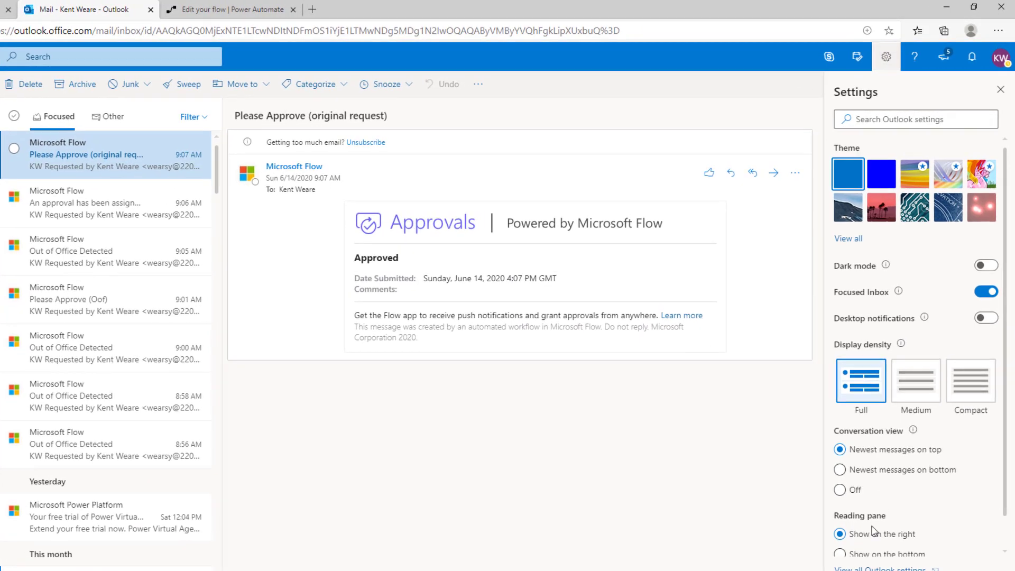
{"action": "left_click", "coordinate": [888, 542]}
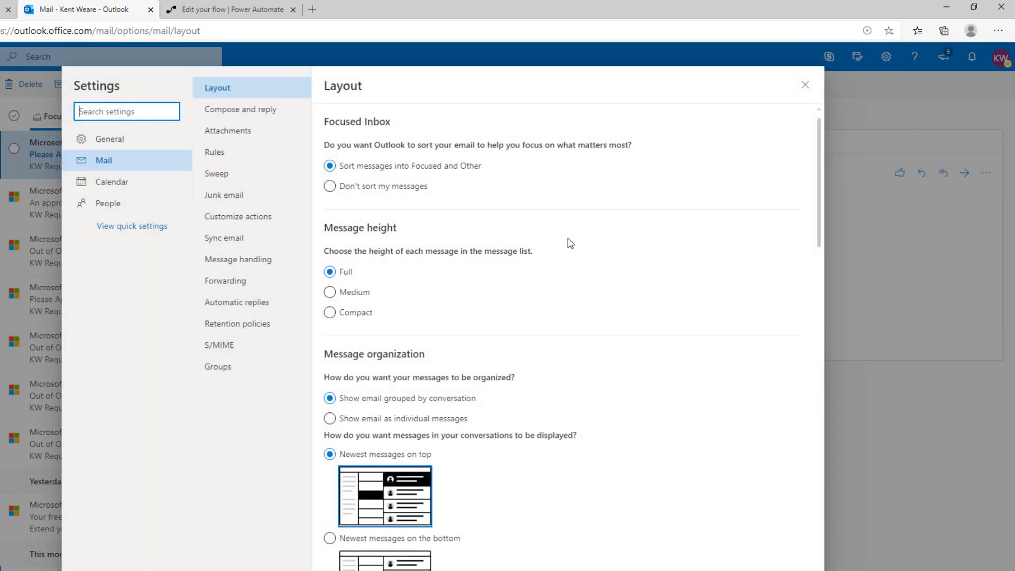
{"action": "left_click", "coordinate": [239, 302]}
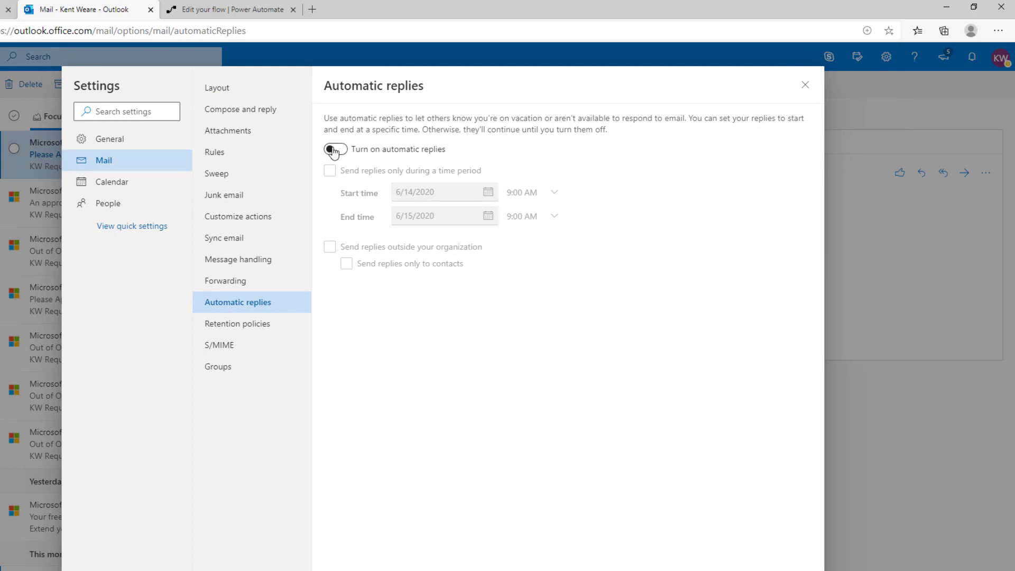
{"action": "left_click", "coordinate": [806, 85]}
Step: Start a manual test run of the flow, entering the approval email address and correcting its domain
{"action": "left_click", "coordinate": [201, 10]}
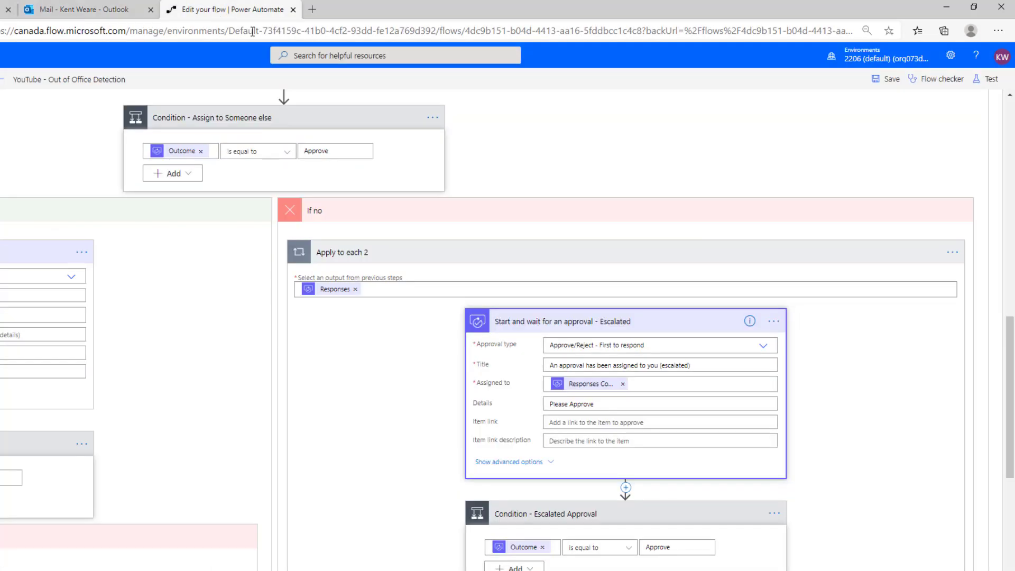
{"action": "left_click", "coordinate": [992, 82]}
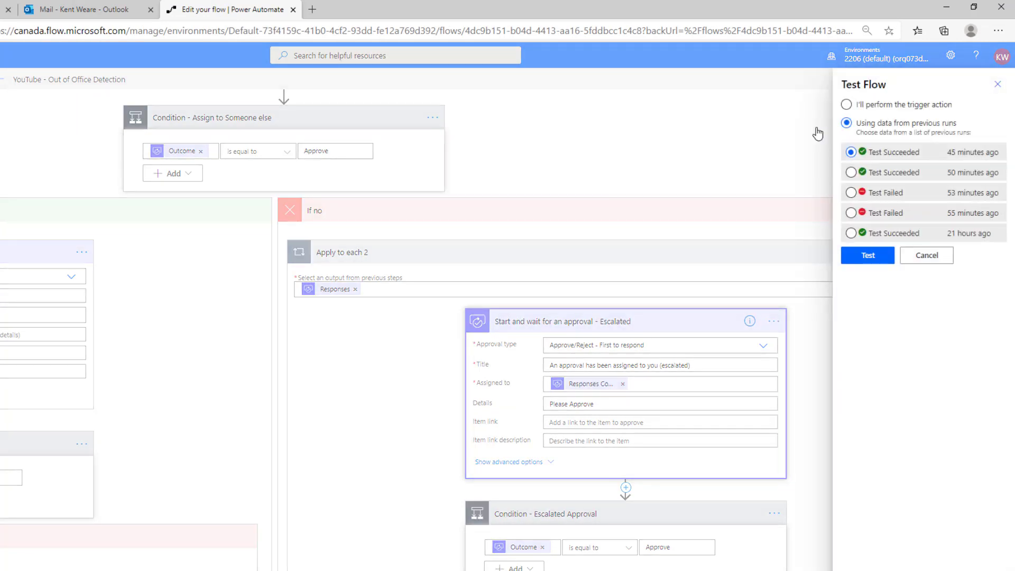
{"action": "left_click", "coordinate": [847, 104]}
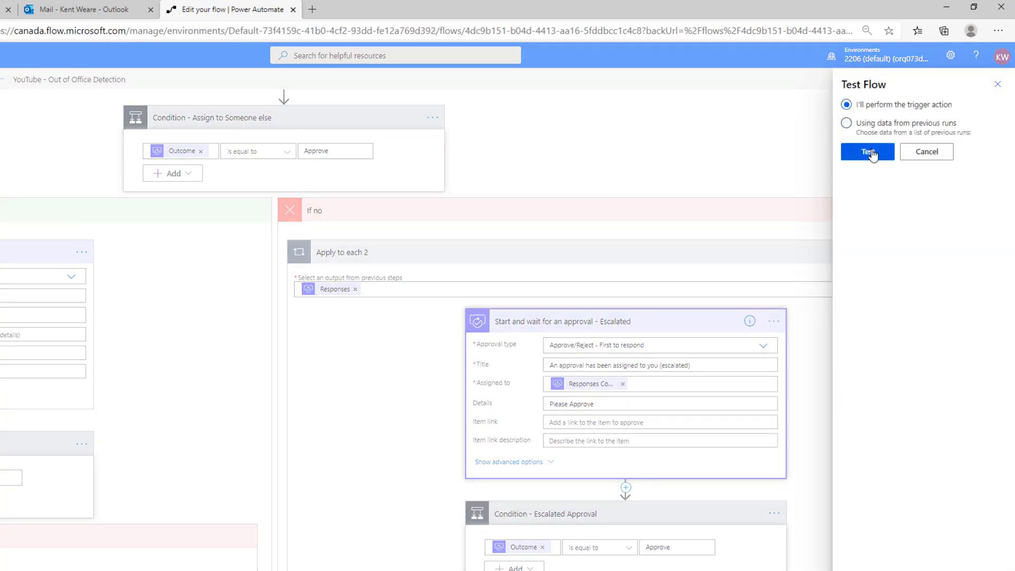
{"action": "left_click", "coordinate": [875, 157]}
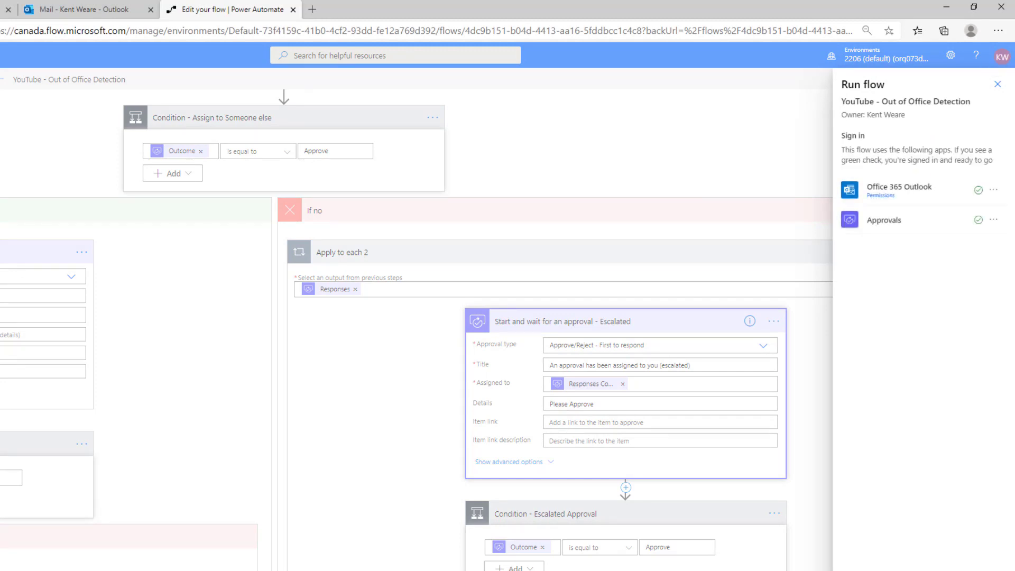
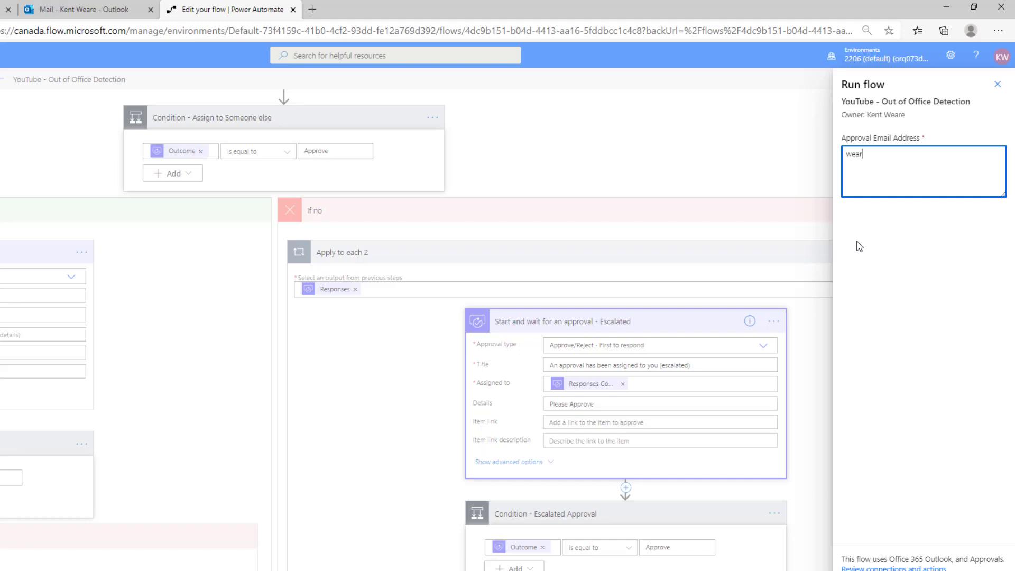
{"action": "key", "text": "ctrl+a"}
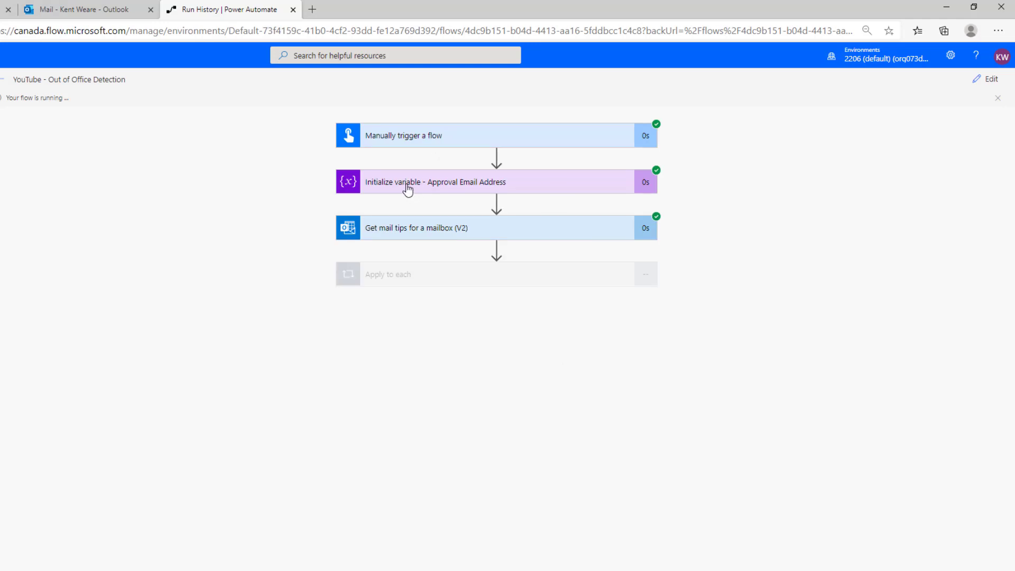
Step: Inspect the run's variable and mail tips output, highlighting the mailboxFull line and empty automaticReplies entry
{"action": "left_click", "coordinate": [408, 191]}
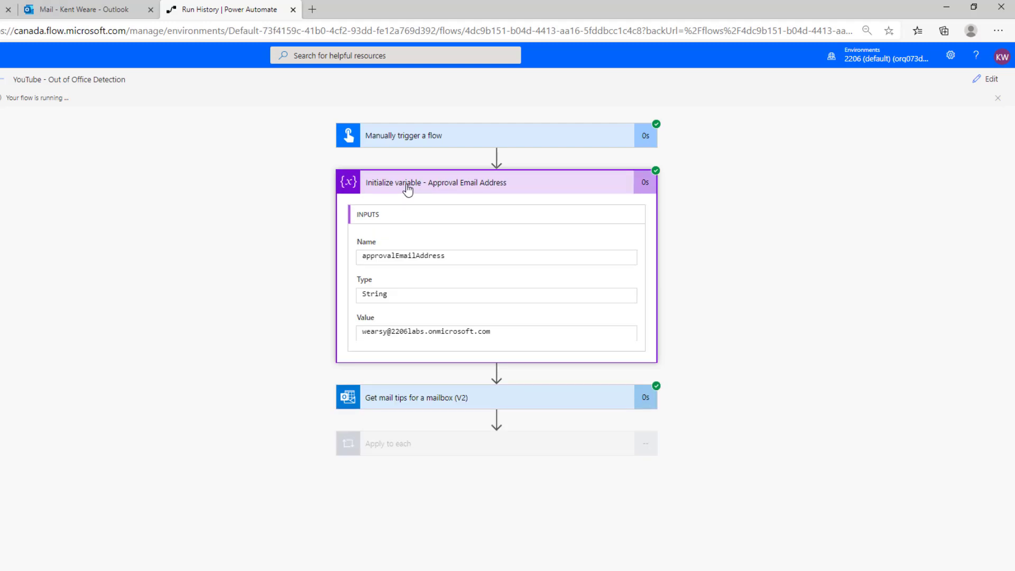
{"action": "left_click", "coordinate": [408, 189]}
{"action": "left_click", "coordinate": [409, 228]}
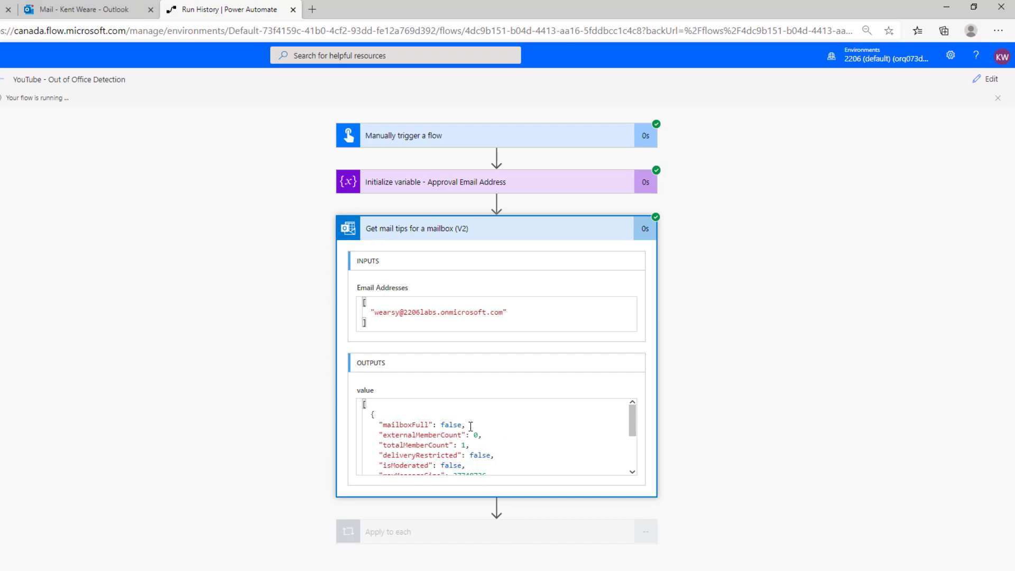
{"action": "left_click_drag", "start_coordinate": [471, 426], "coordinate": [378, 424]}
{"action": "scroll", "coordinate": [567, 427], "scroll_direction": "down", "scroll_amount": 3}
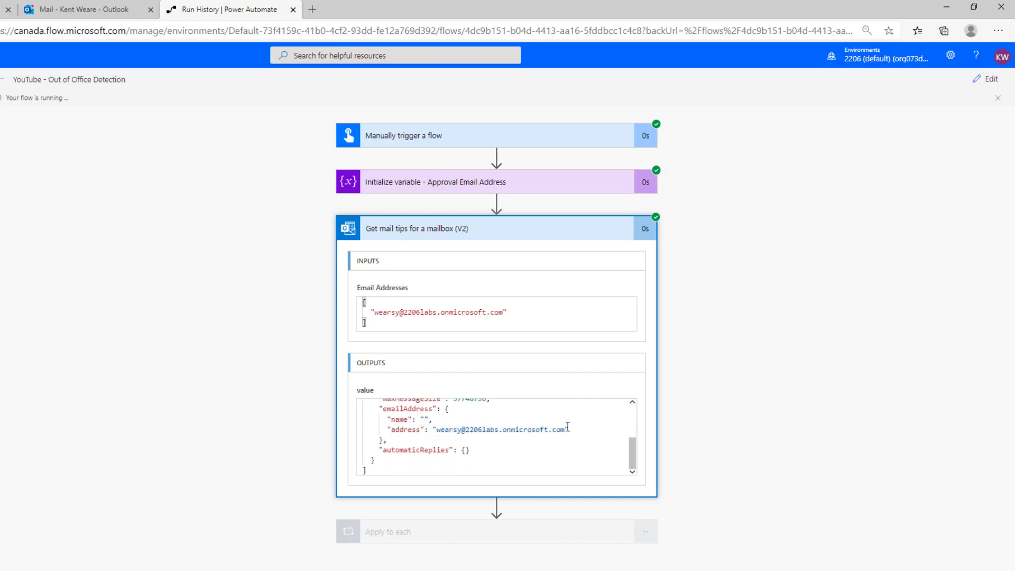
{"action": "left_click_drag", "start_coordinate": [489, 449], "coordinate": [380, 449]}
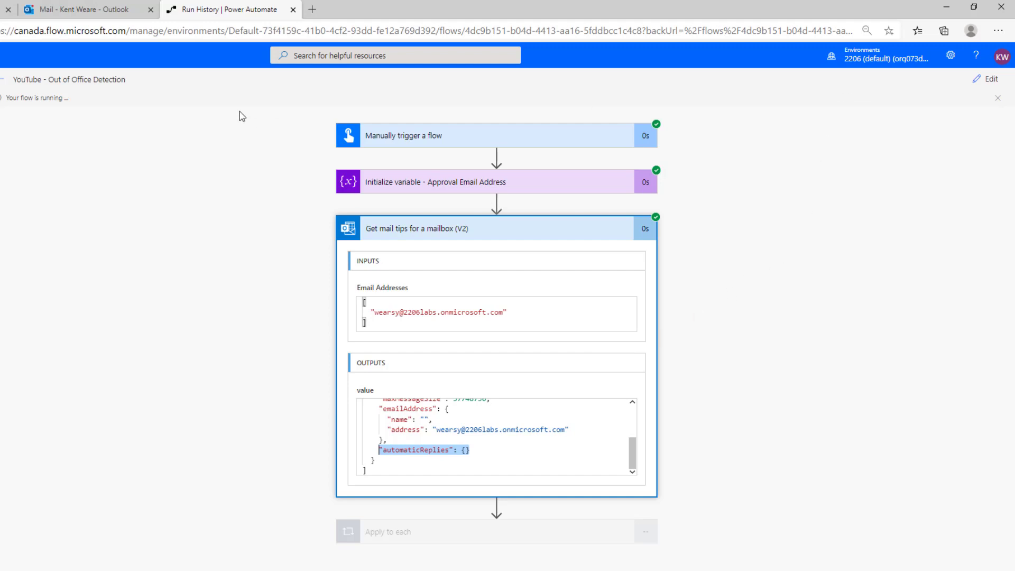
{"action": "left_click", "coordinate": [102, 16]}
Step: Approve the 9:51 AM 'Please Approve (original request)' email and return to the run history
{"action": "left_click", "coordinate": [87, 155]}
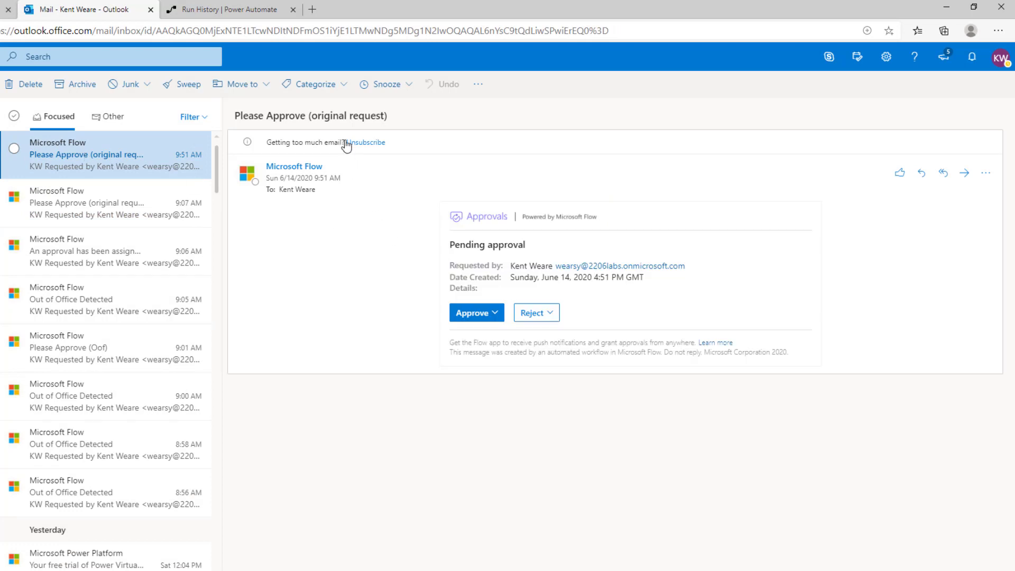
{"action": "left_click", "coordinate": [470, 314]}
{"action": "left_click", "coordinate": [476, 398]}
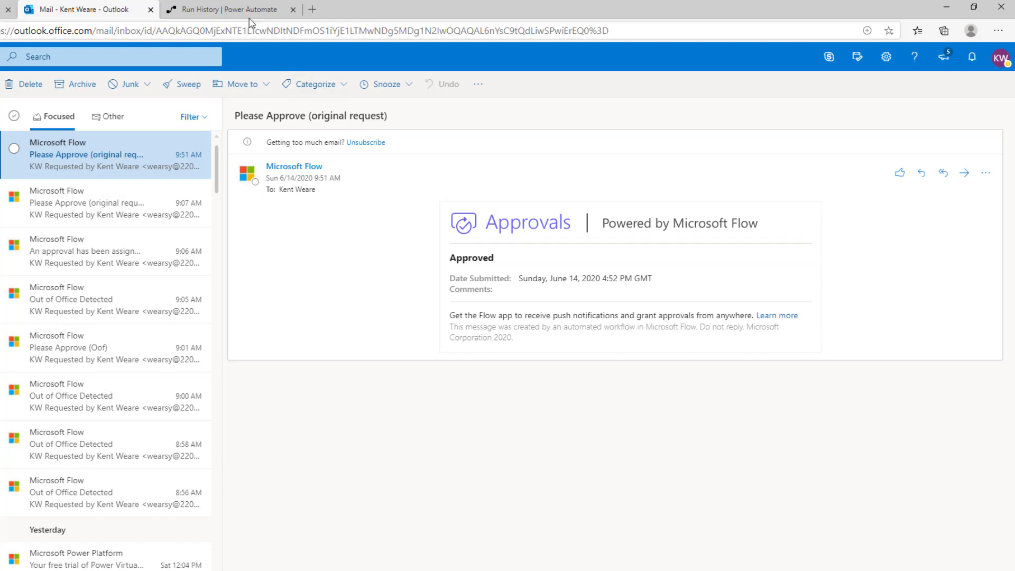
{"action": "left_click", "coordinate": [237, 10]}
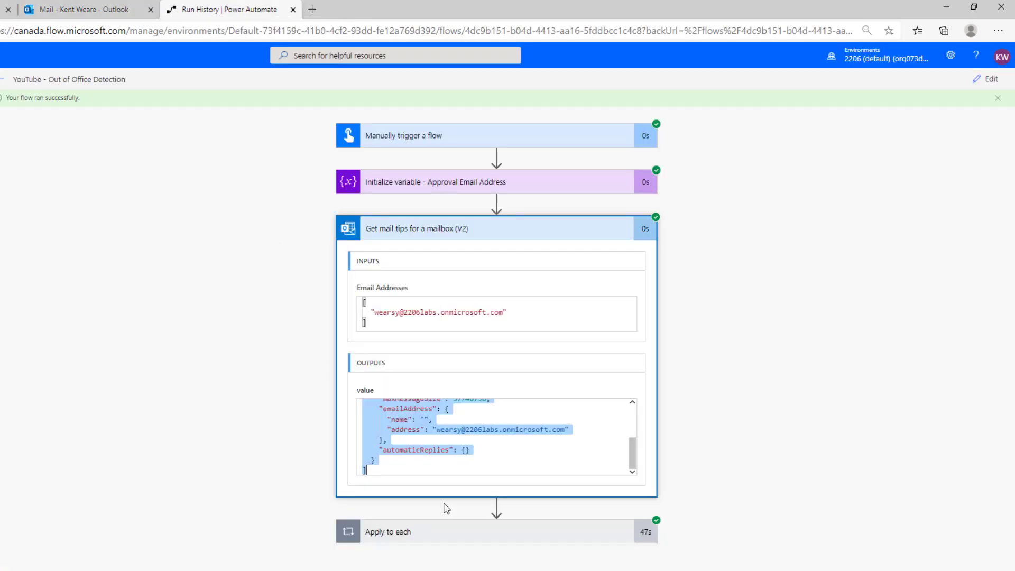
Step: Expand the run's Apply to each loop and Condition results, showing the condition evaluated true
{"action": "left_click", "coordinate": [435, 531]}
{"action": "scroll", "coordinate": [294, 441], "scroll_direction": "down", "scroll_amount": 2}
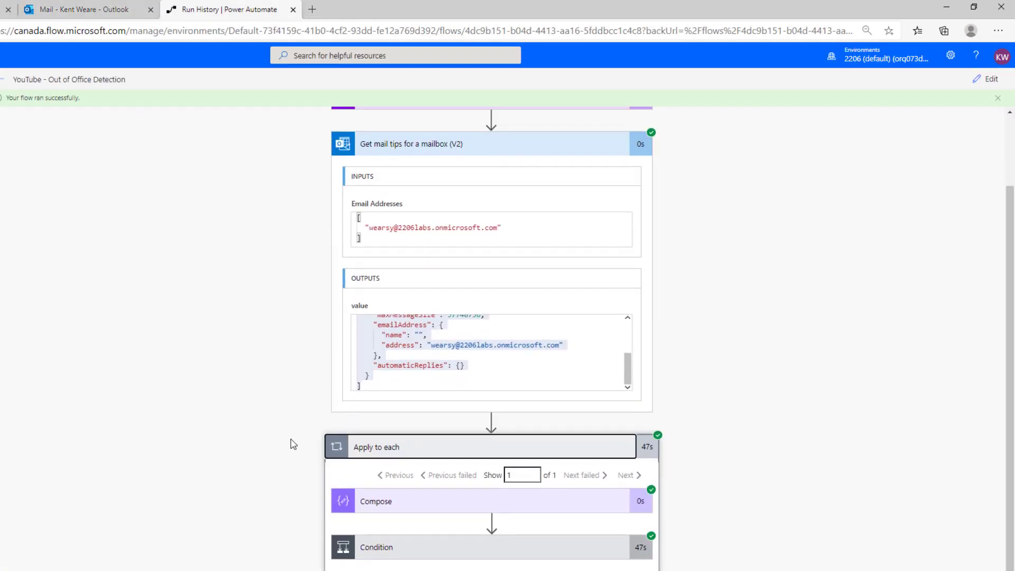
{"action": "left_click", "coordinate": [380, 548]}
{"action": "scroll", "coordinate": [243, 512], "scroll_direction": "down", "scroll_amount": 4}
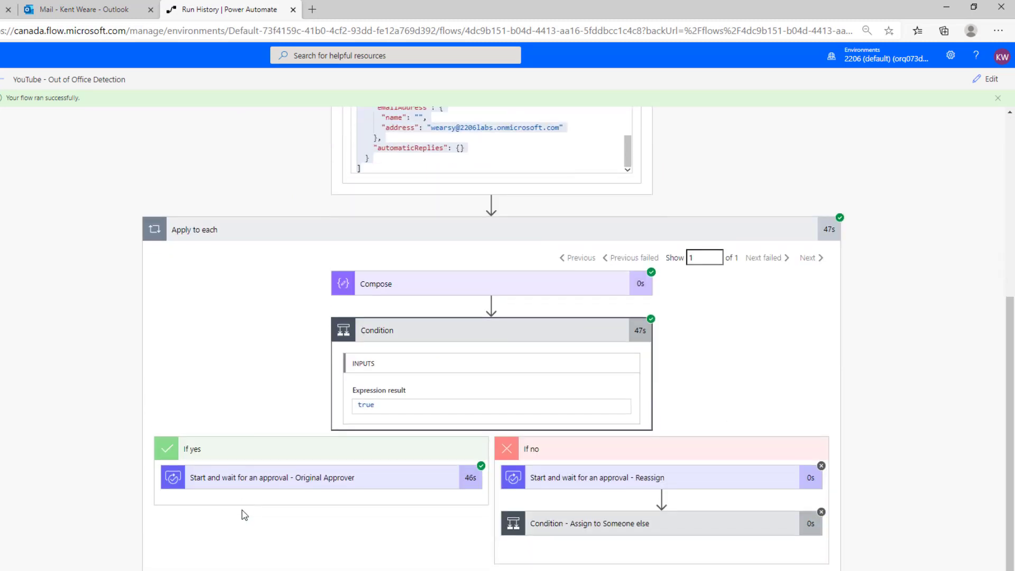
{"action": "scroll", "coordinate": [279, 473], "scroll_direction": "up", "scroll_amount": 1}
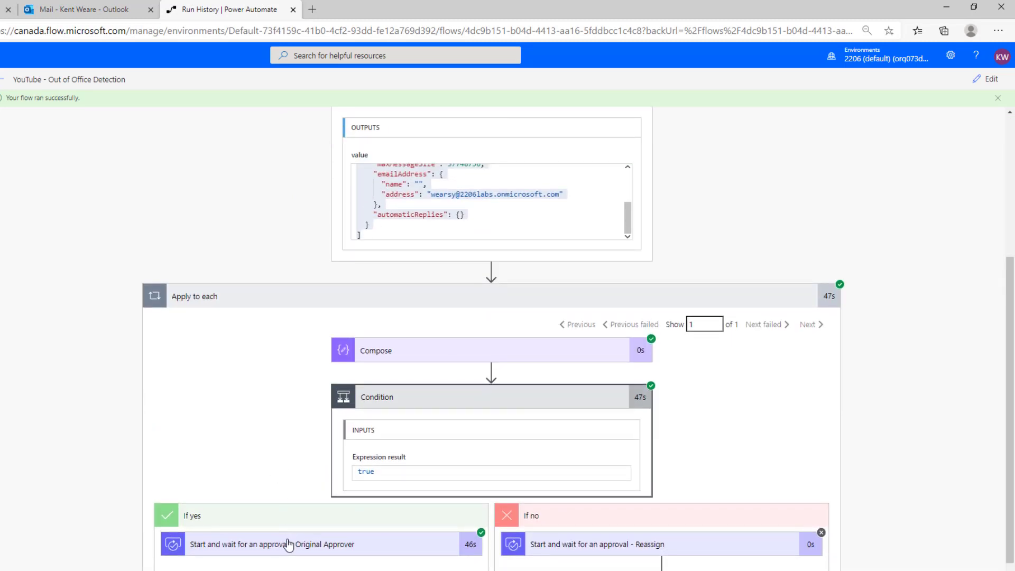
Step: Confirm the Original Approver approval's outcome is Approve, then reopen the flow for editing
{"action": "left_click", "coordinate": [274, 544]}
{"action": "scroll", "coordinate": [265, 531], "scroll_direction": "down", "scroll_amount": 4}
{"action": "scroll", "coordinate": [265, 529], "scroll_direction": "up", "scroll_amount": 8}
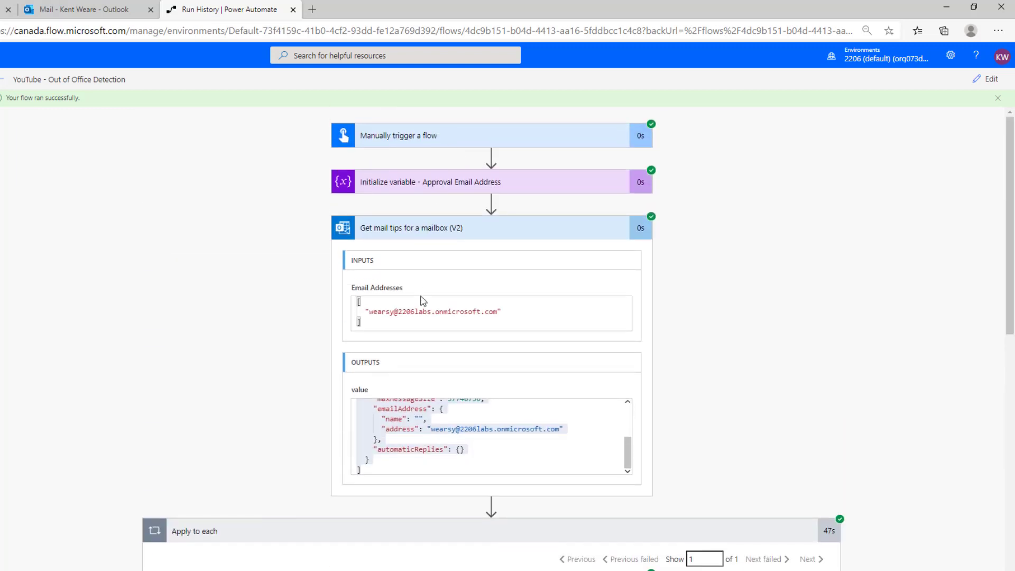
{"action": "scroll", "coordinate": [420, 230], "scroll_direction": "down", "scroll_amount": 4}
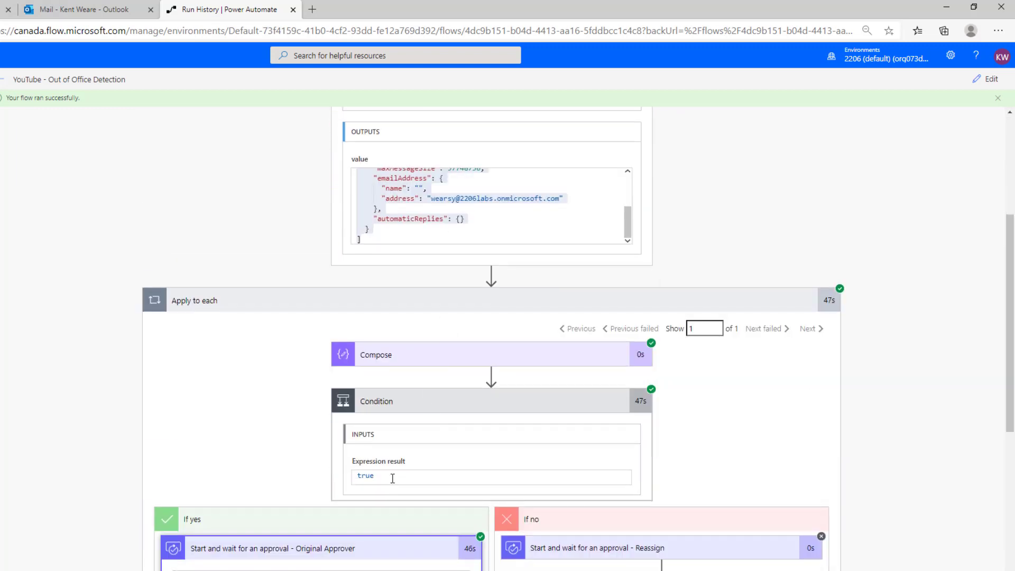
{"action": "scroll", "coordinate": [392, 478], "scroll_direction": "down", "scroll_amount": 4}
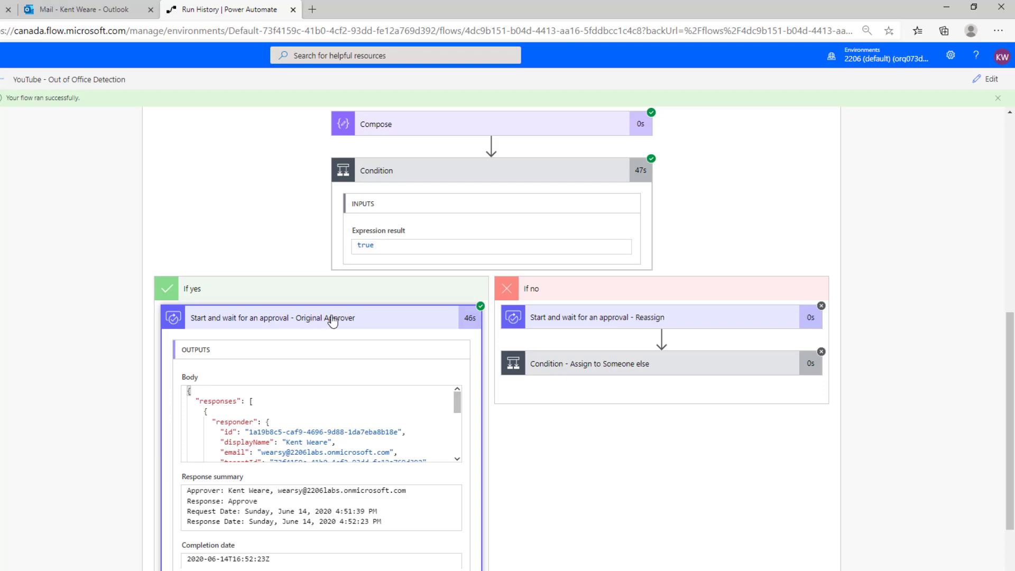
{"action": "scroll", "coordinate": [333, 333], "scroll_direction": "down", "scroll_amount": 3}
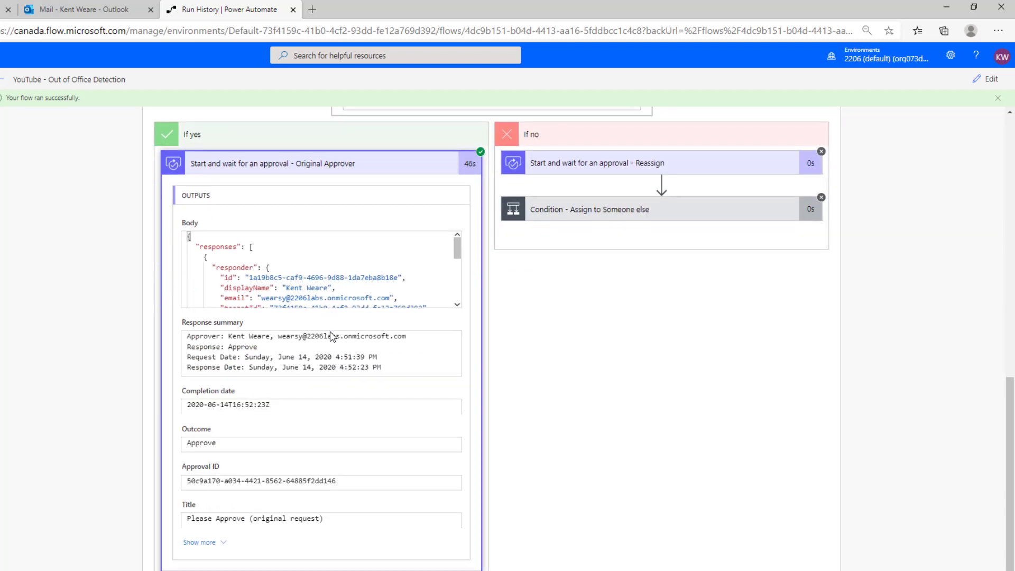
{"action": "scroll", "coordinate": [287, 505], "scroll_direction": "up", "scroll_amount": 4}
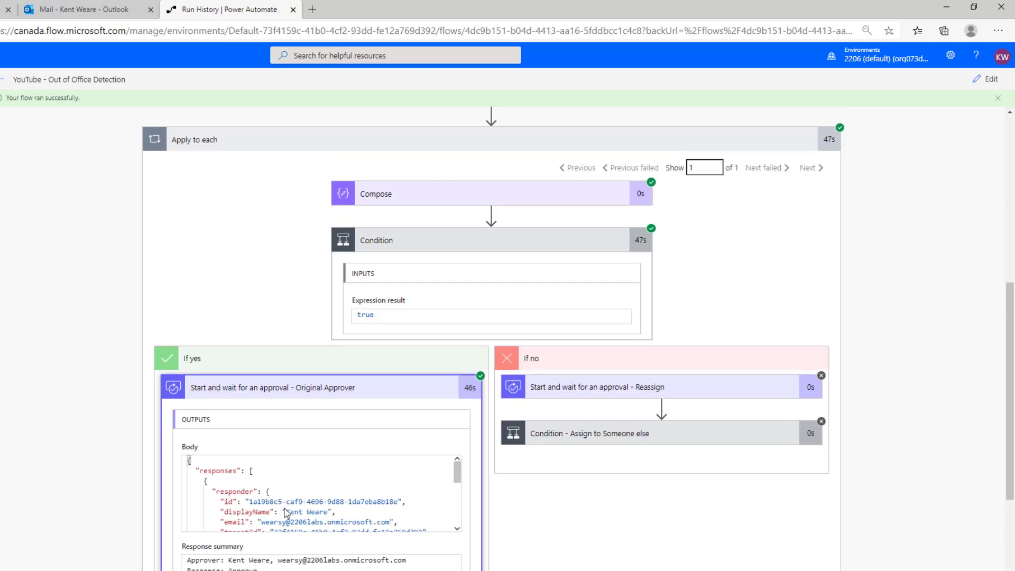
{"action": "scroll", "coordinate": [286, 512], "scroll_direction": "up", "scroll_amount": 2}
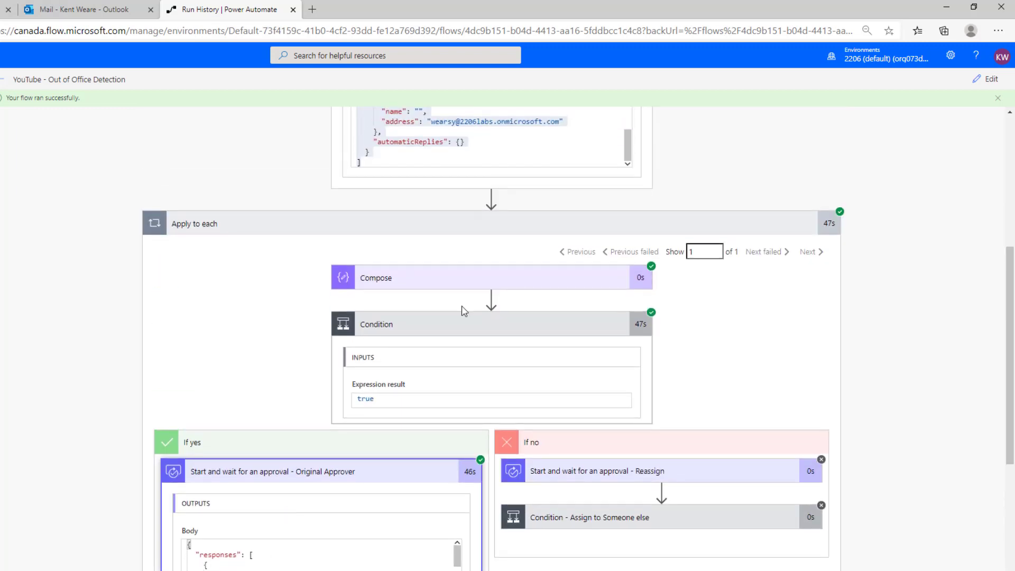
{"action": "left_click", "coordinate": [987, 85]}
Step: Turn on Outlook automatic replies for 6/14/2020 9:00 AM through 6/15/2020 9:00 AM and save
{"action": "left_click", "coordinate": [96, 9]}
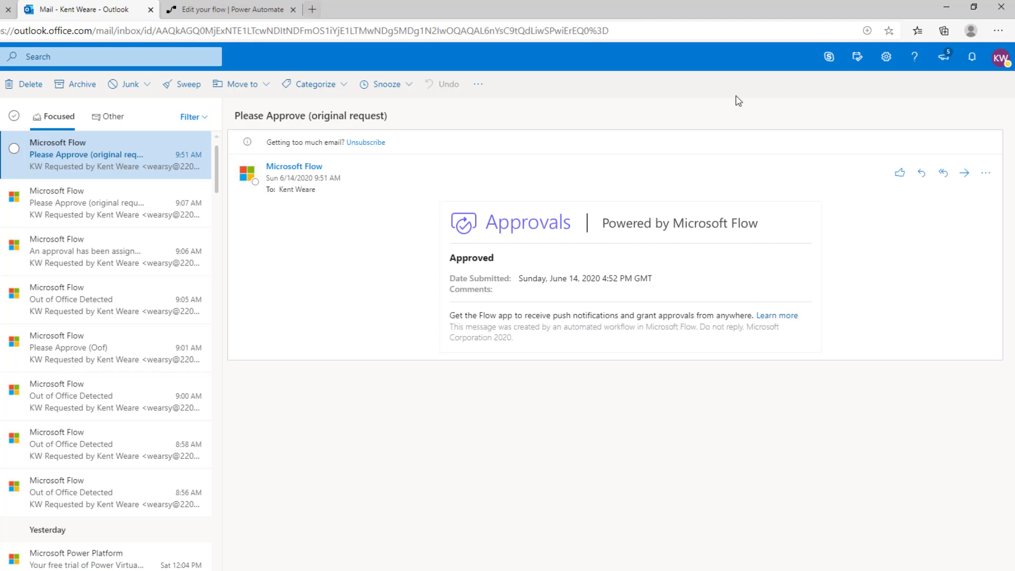
{"action": "left_click", "coordinate": [886, 57]}
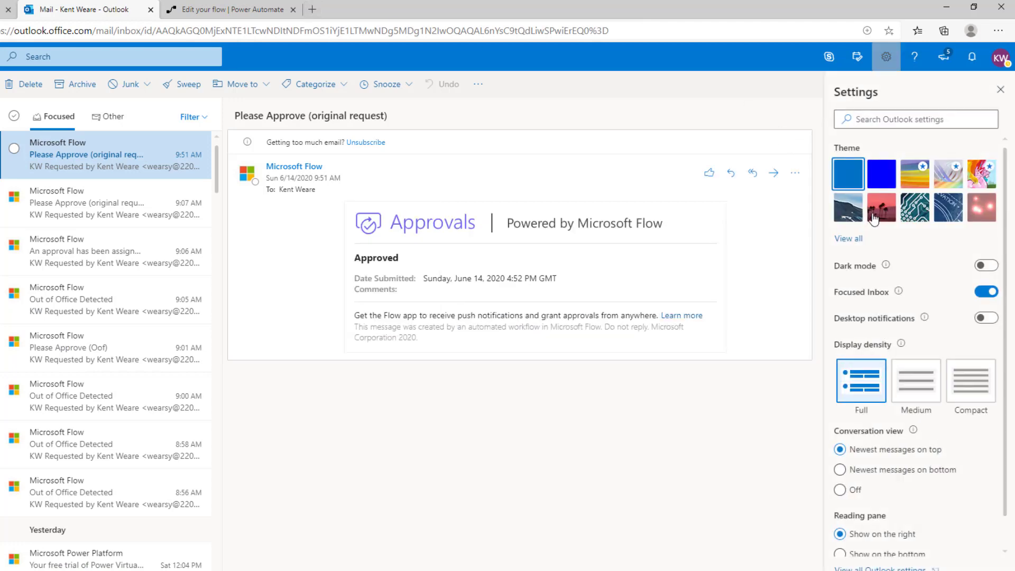
{"action": "left_click", "coordinate": [873, 568]}
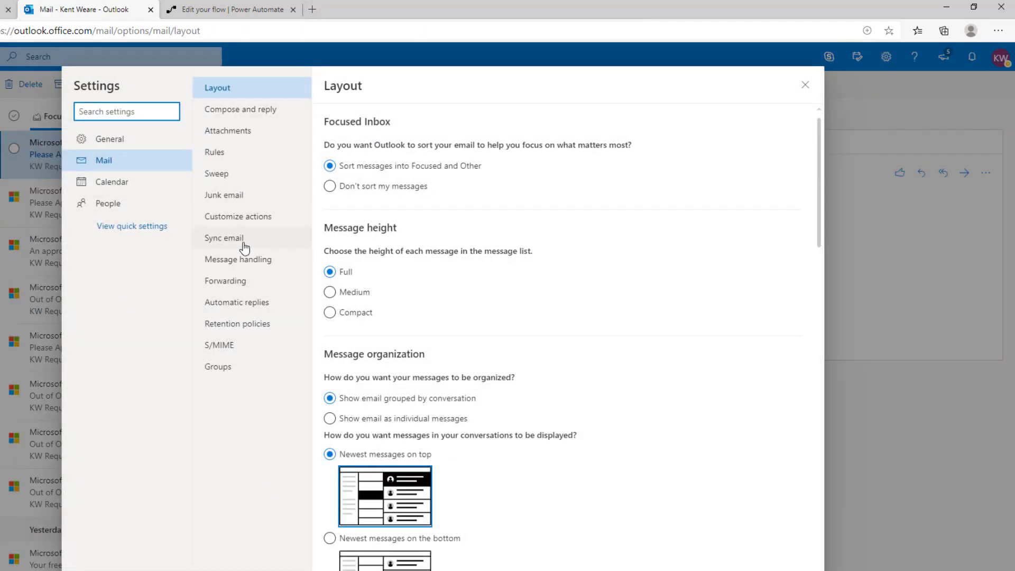
{"action": "left_click", "coordinate": [241, 307]}
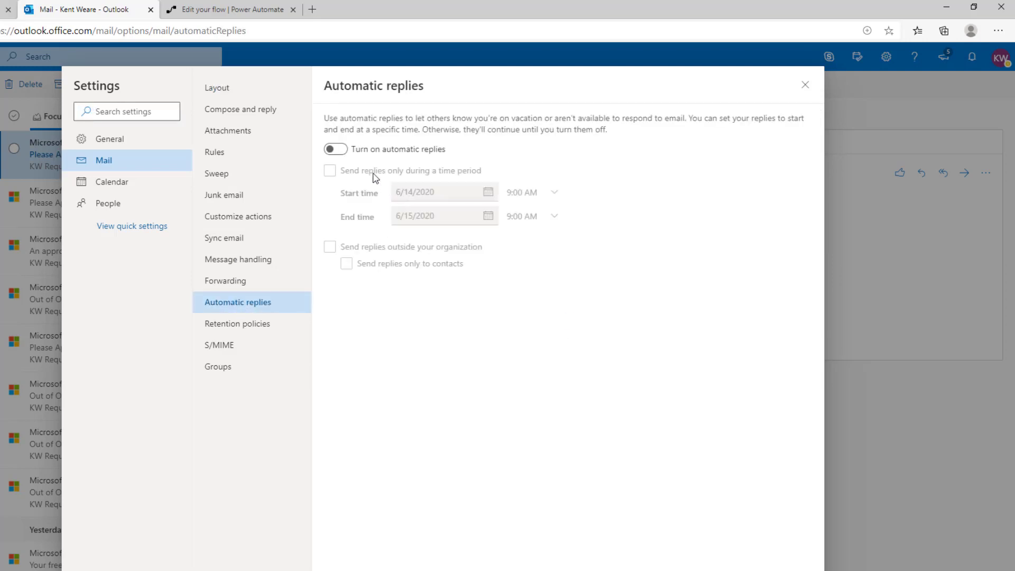
{"action": "left_click", "coordinate": [334, 149]}
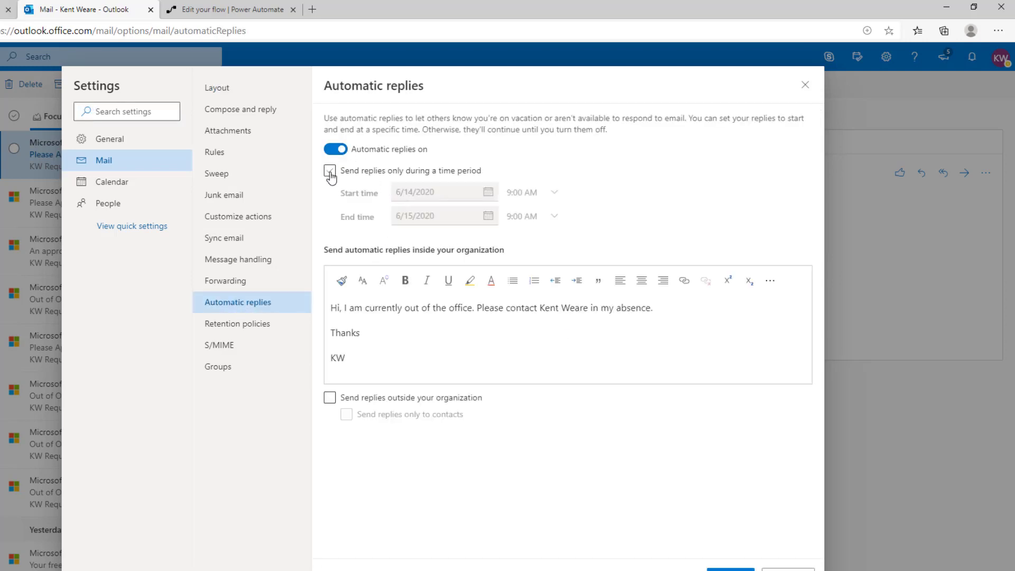
{"action": "left_click", "coordinate": [330, 171]}
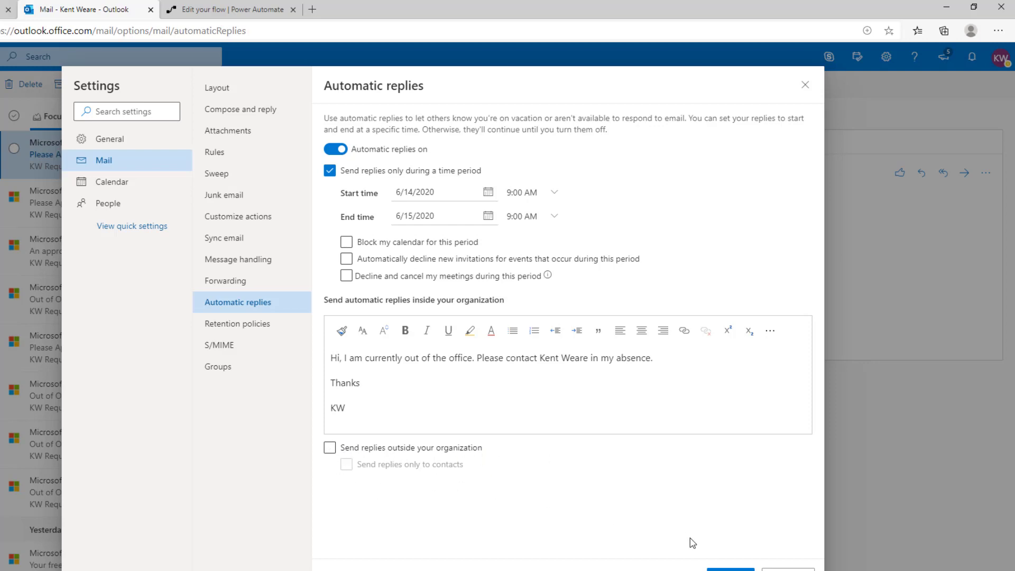
{"action": "left_click", "coordinate": [730, 570]}
Step: Start a manually triggered test of the Out of Office Detection flow with the approval email address pasted in
{"action": "left_click", "coordinate": [805, 85]}
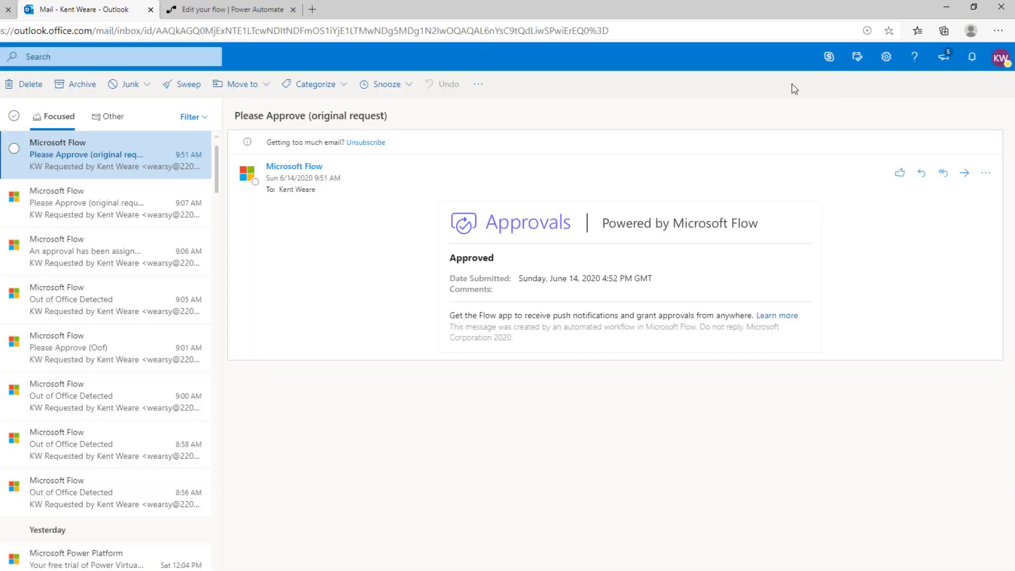
{"action": "left_click", "coordinate": [222, 9]}
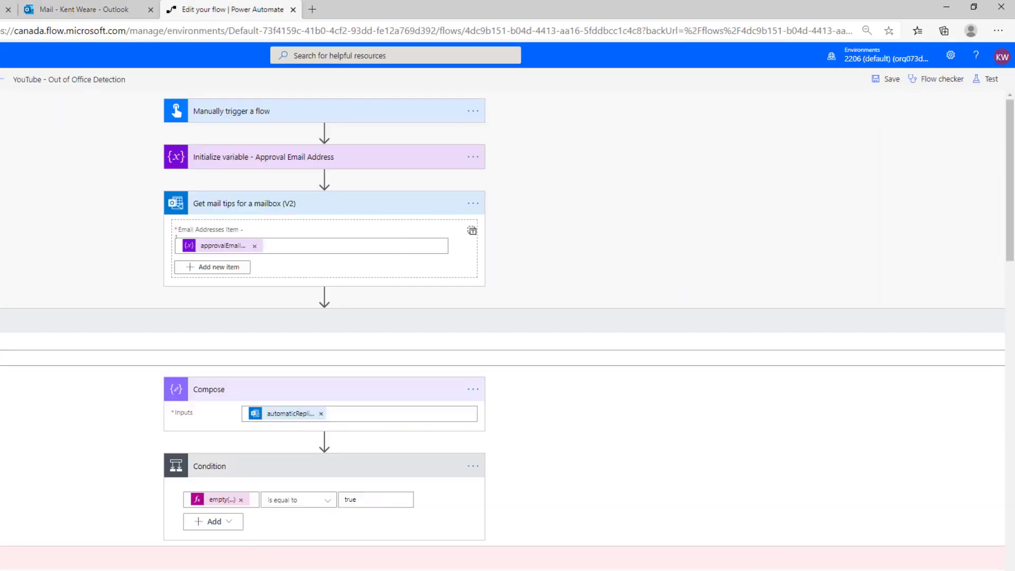
{"action": "left_click", "coordinate": [991, 79]}
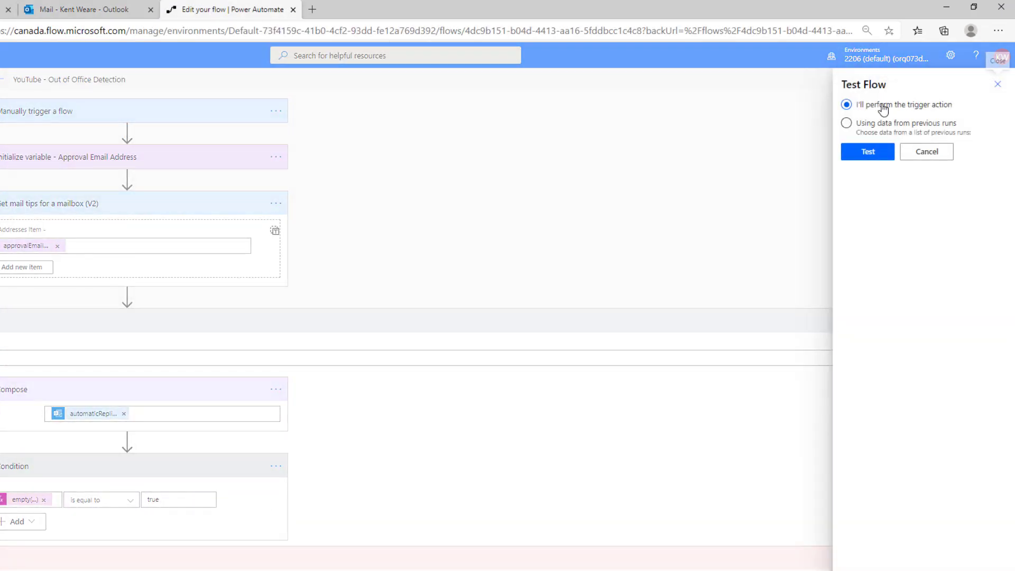
{"action": "left_click", "coordinate": [872, 154]}
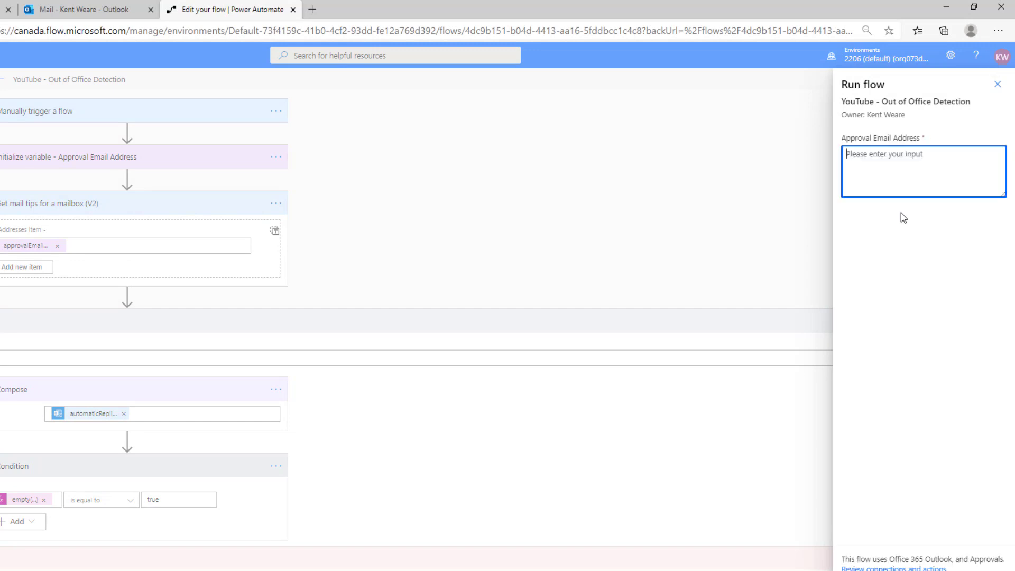
{"action": "left_click", "coordinate": [894, 168]}
{"action": "key", "text": "ctrl+v"}
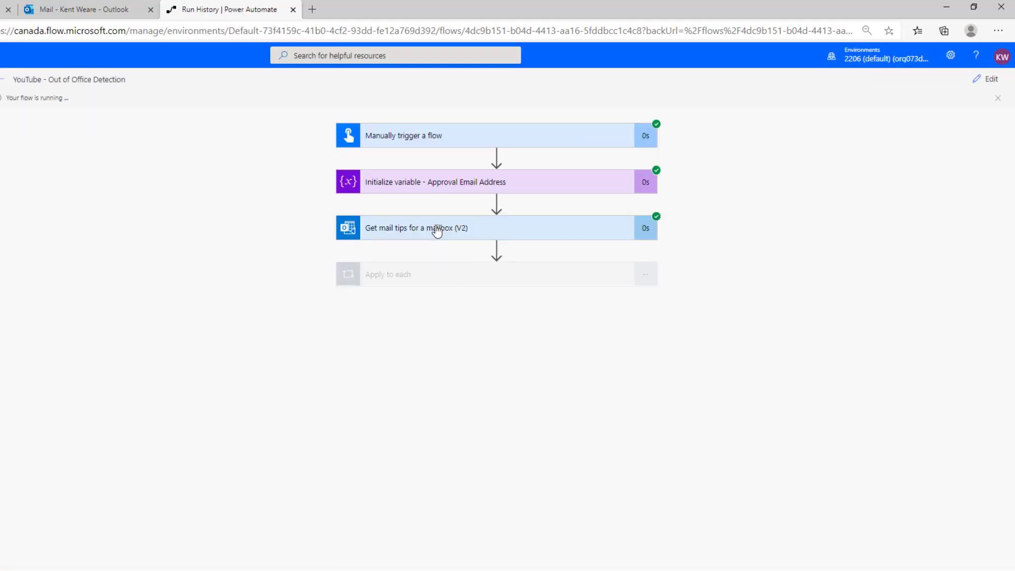
Step: Inspect the Get mail tips (V2) outputs for the automaticReplies message and UTC scheduledStartTime/EndTime
{"action": "left_click", "coordinate": [437, 231]}
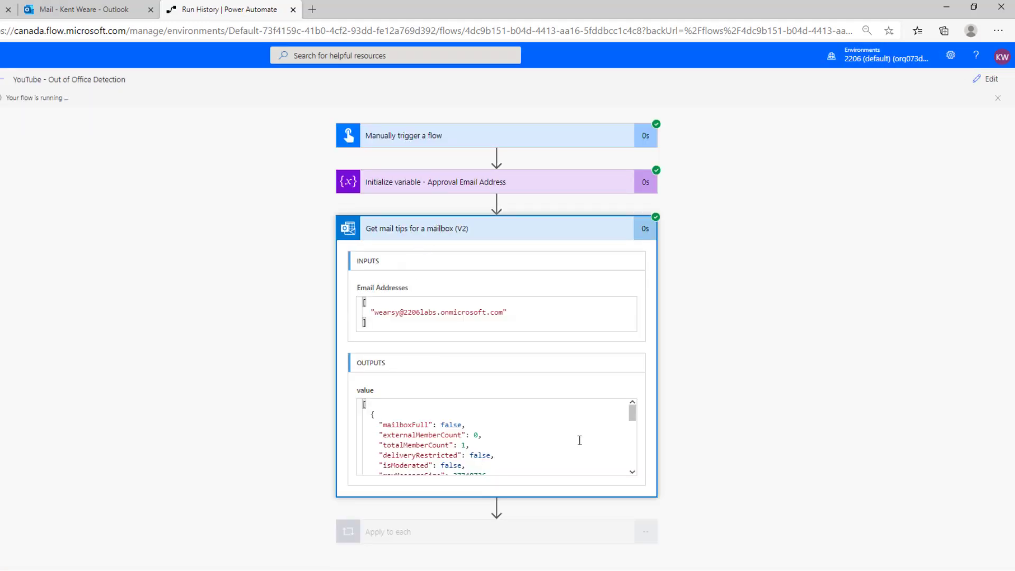
{"action": "scroll", "coordinate": [580, 426], "scroll_direction": "down", "scroll_amount": 5}
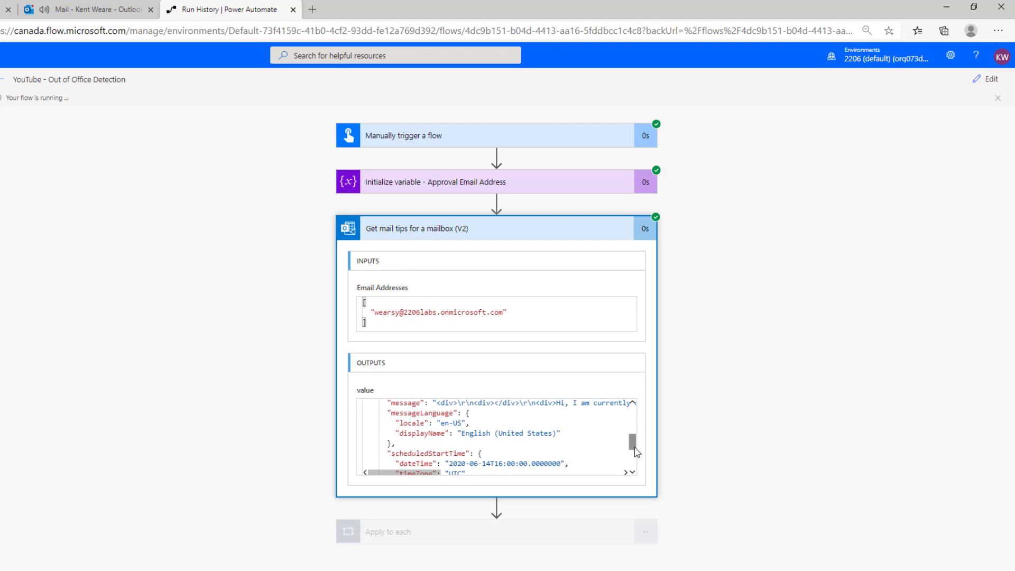
{"action": "scroll", "coordinate": [633, 441], "scroll_direction": "up", "scroll_amount": 1}
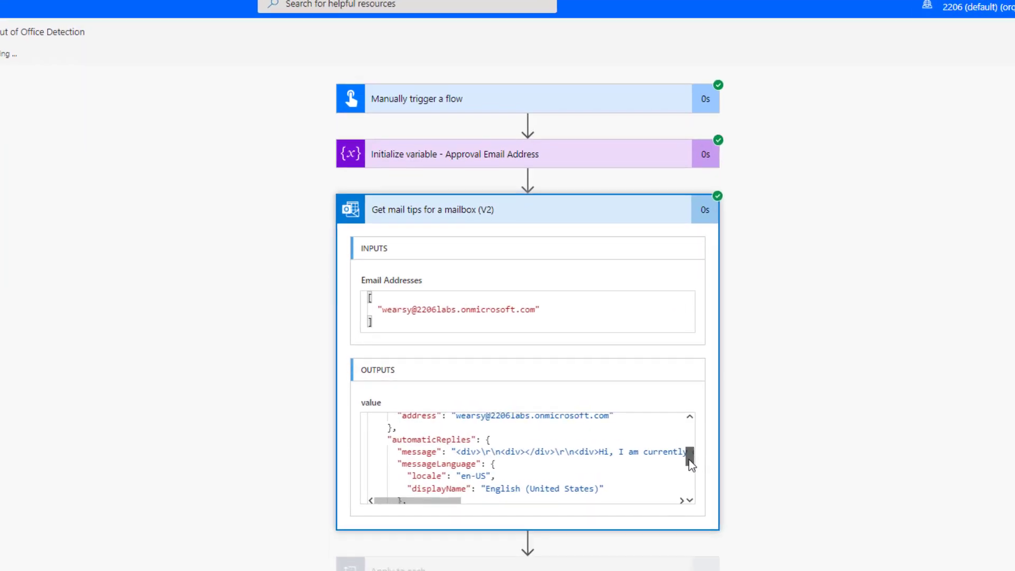
{"action": "left_click", "coordinate": [489, 442]}
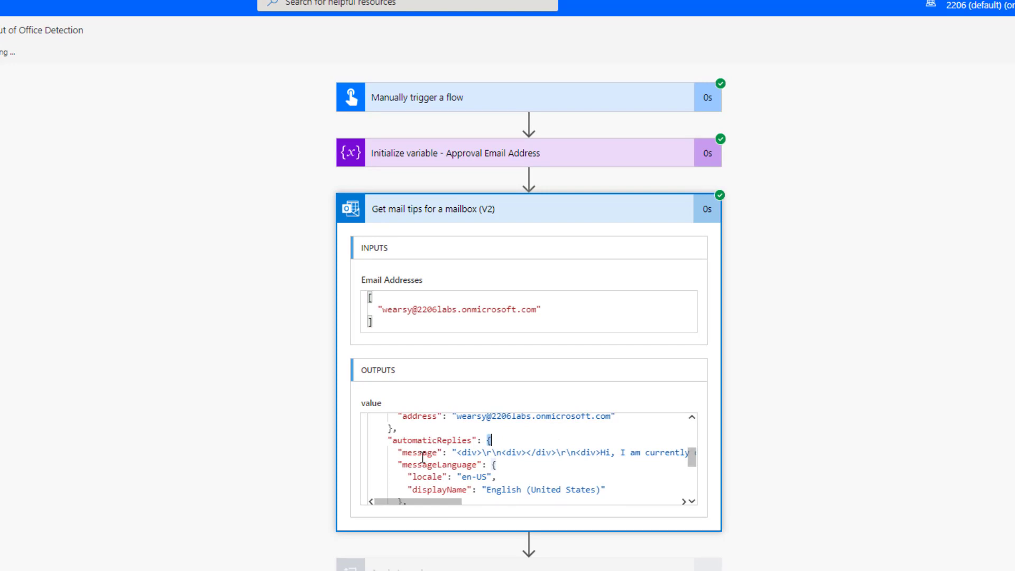
{"action": "left_click_drag", "start_coordinate": [456, 453], "coordinate": [604, 454]}
{"action": "left_click_drag", "start_coordinate": [440, 502], "coordinate": [478, 501]}
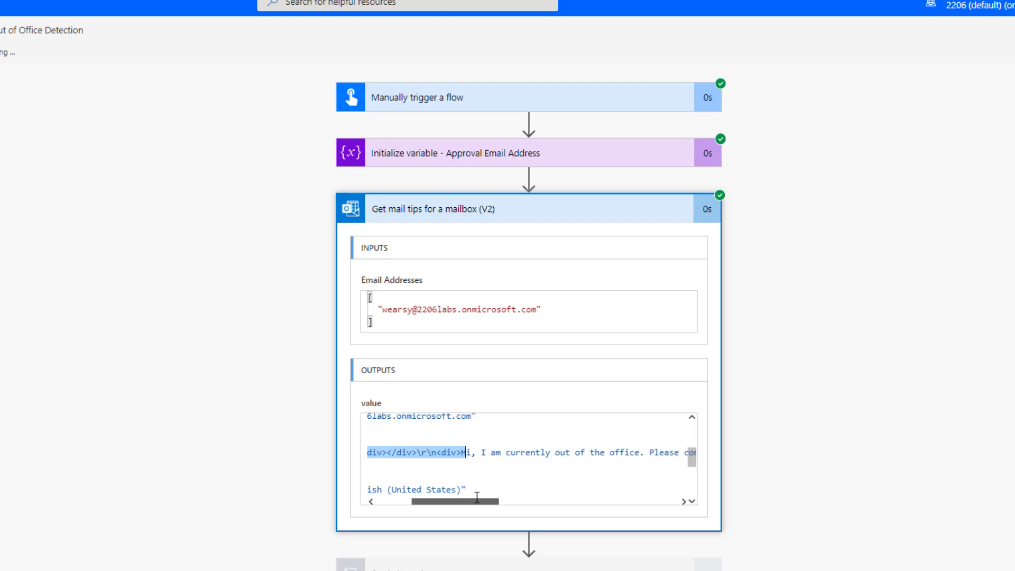
{"action": "left_click_drag", "start_coordinate": [477, 497], "coordinate": [439, 508]}
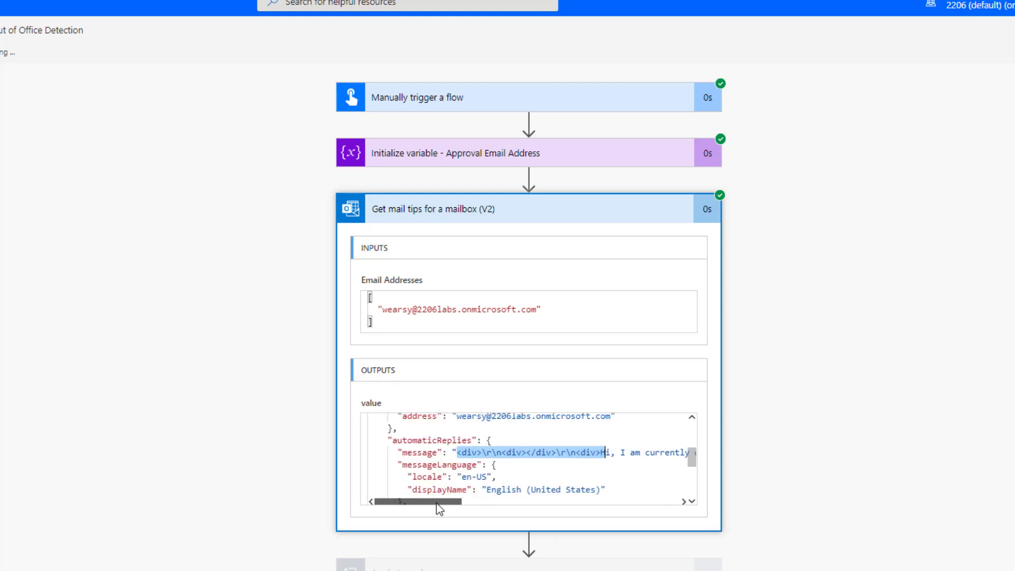
{"action": "scroll", "coordinate": [456, 470], "scroll_direction": "down", "scroll_amount": 3}
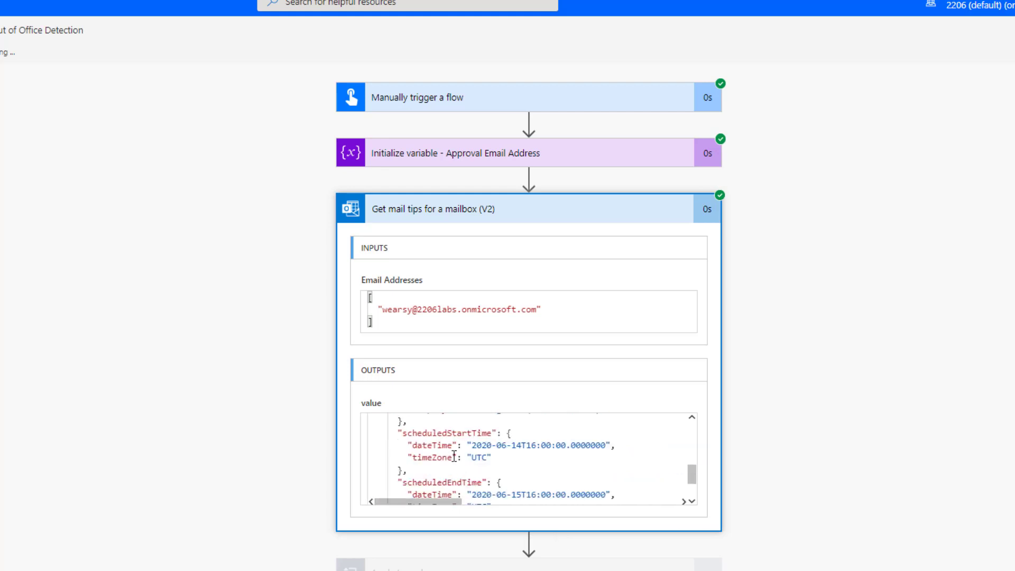
{"action": "left_click_drag", "start_coordinate": [693, 473], "coordinate": [699, 482]}
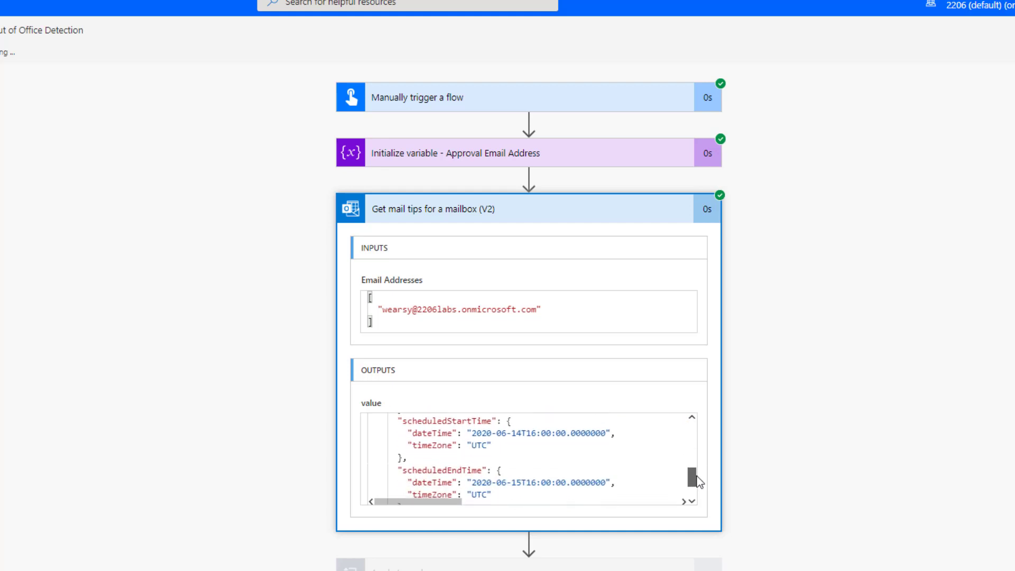
{"action": "scroll", "coordinate": [700, 479], "scroll_direction": "down", "scroll_amount": 1}
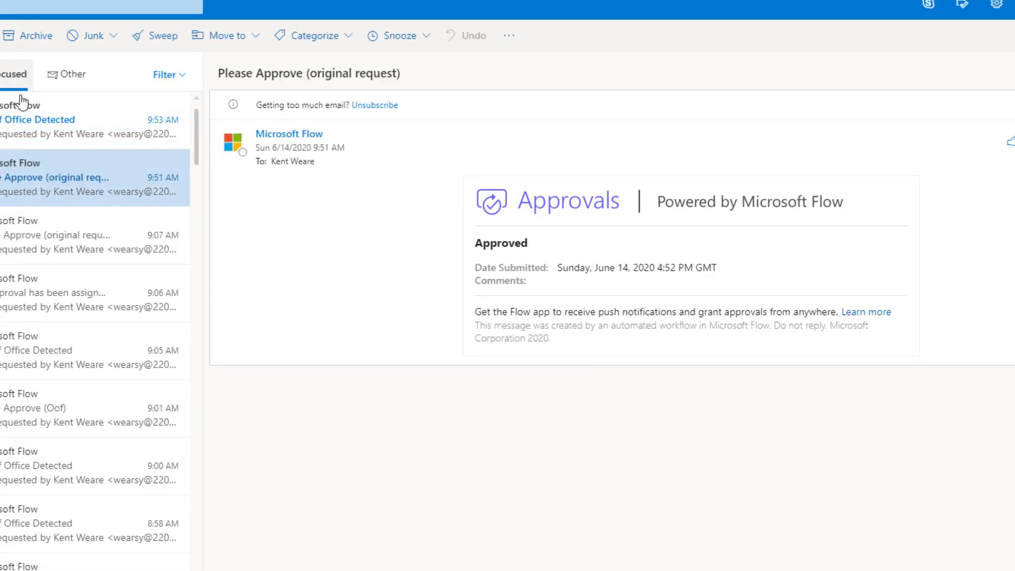
Step: Approve the Out of Office Detected request in Outlook
{"action": "left_click", "coordinate": [68, 108]}
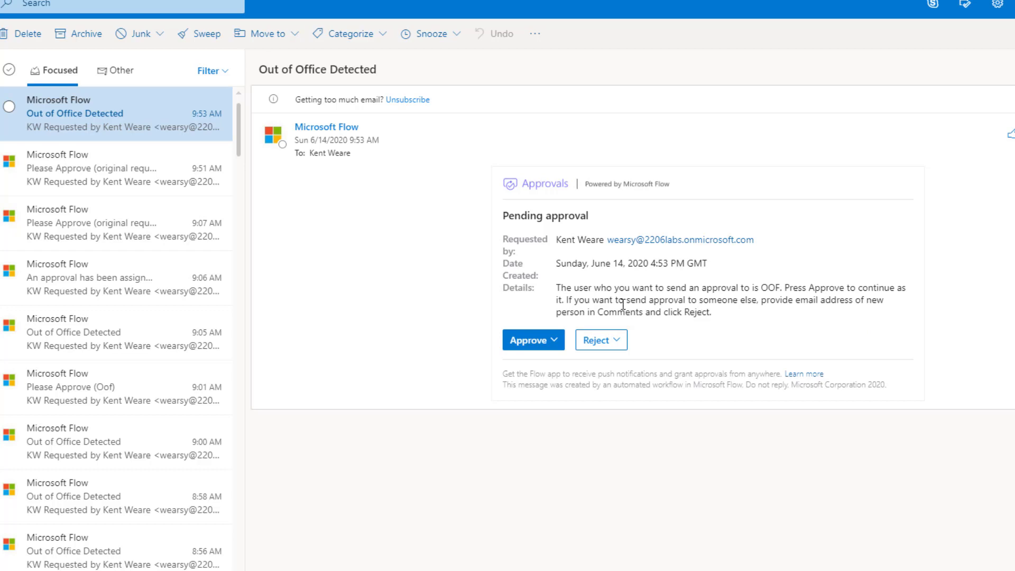
{"action": "left_click", "coordinate": [536, 339]}
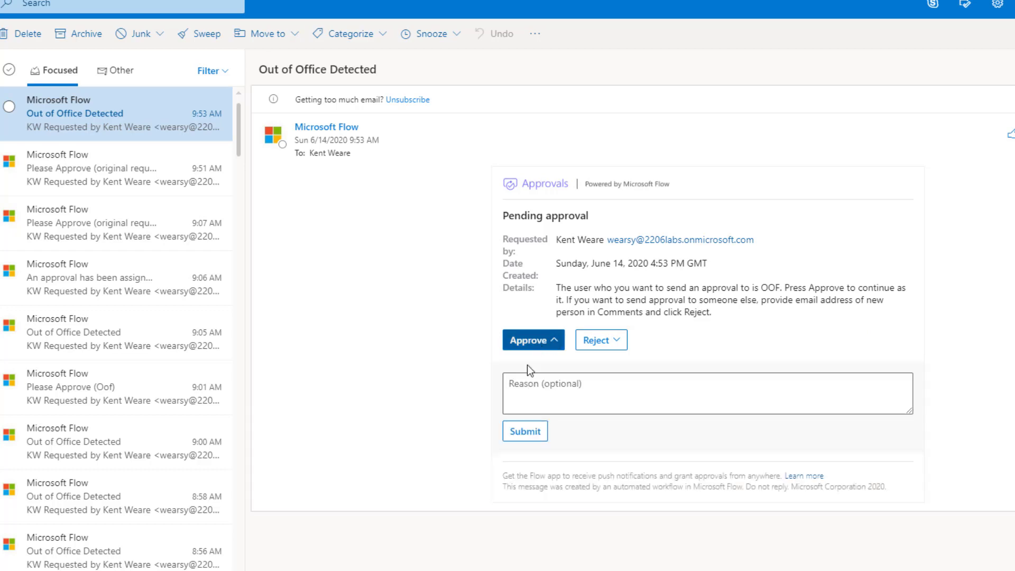
{"action": "left_click", "coordinate": [524, 438]}
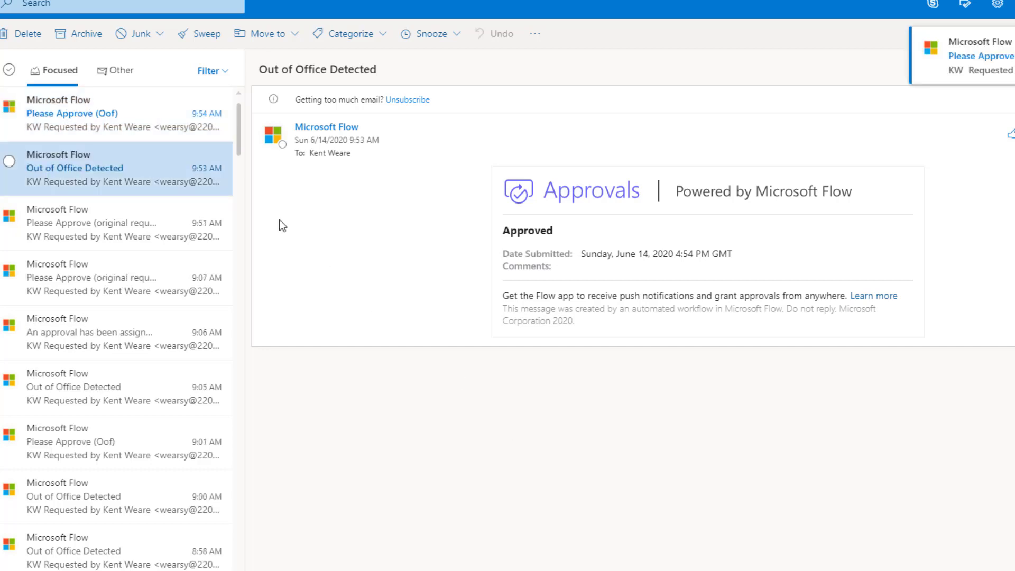
Step: Approve the follow-up Please Approve (Oof) request
{"action": "left_click", "coordinate": [129, 119]}
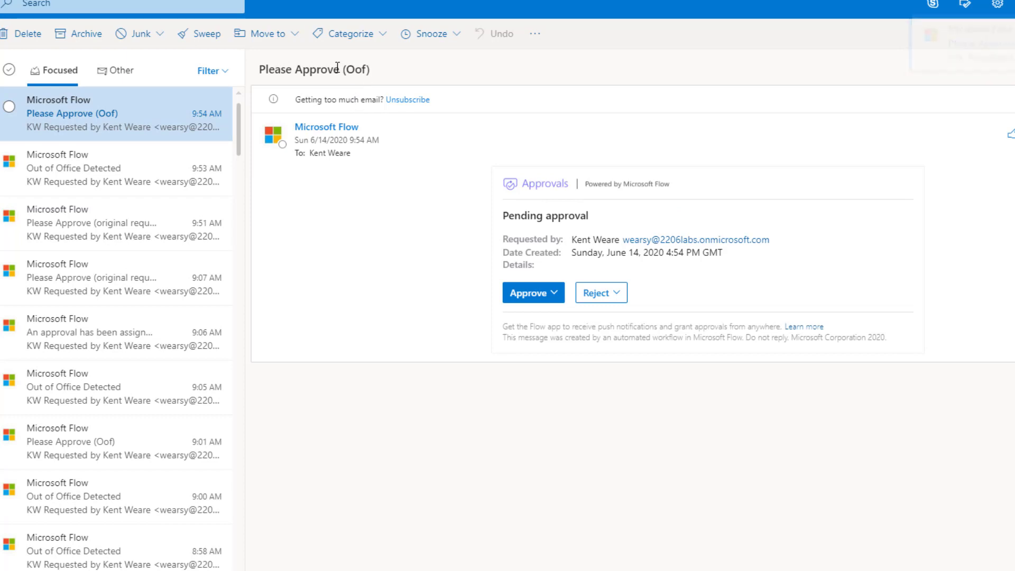
{"action": "left_click_drag", "start_coordinate": [259, 70], "coordinate": [374, 71]}
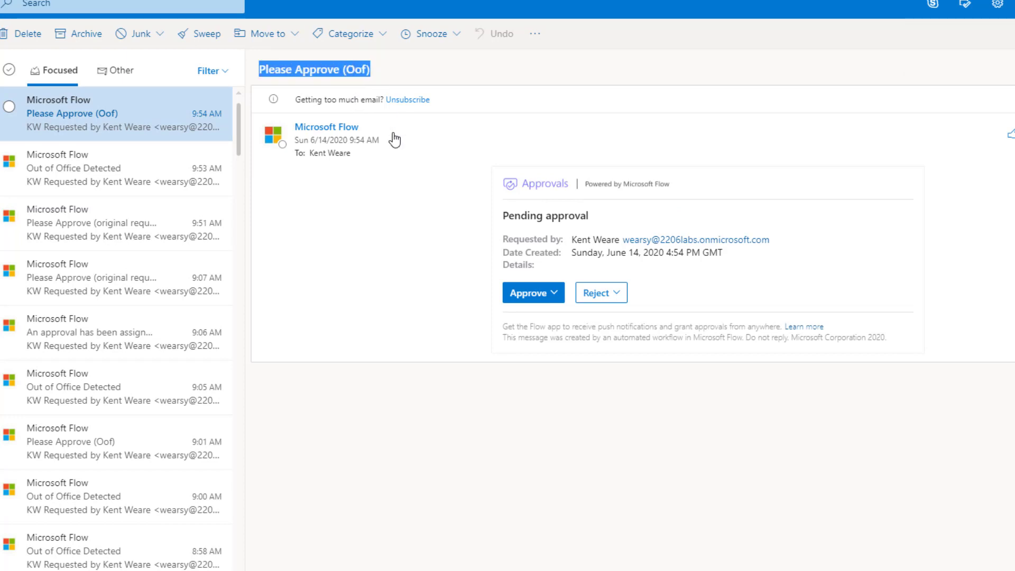
{"action": "left_click", "coordinate": [528, 294]}
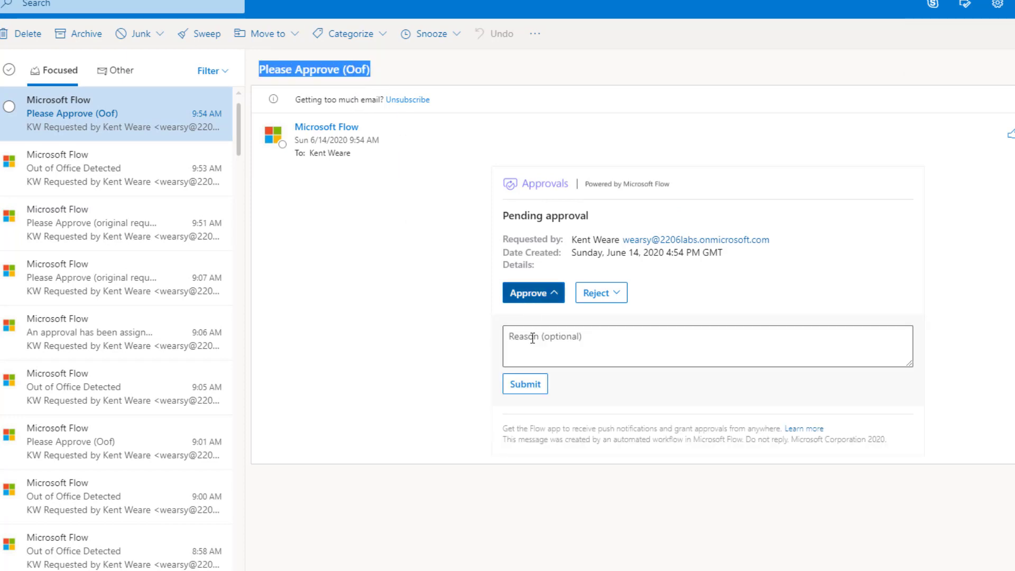
{"action": "left_click", "coordinate": [527, 386]}
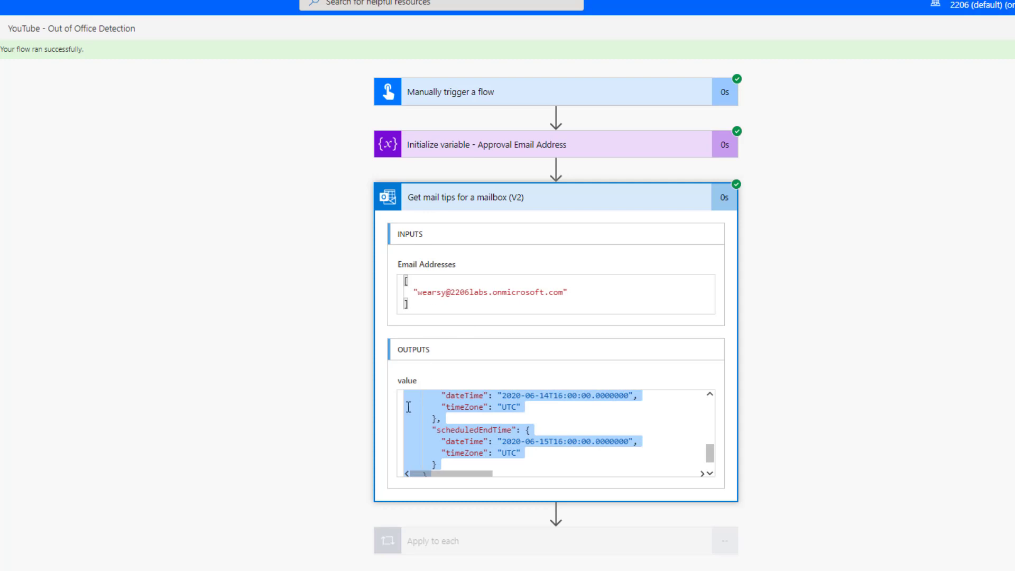
Step: Review the run's Apply to each, Reassign approval outputs and Assign to Someone else condition result
{"action": "left_click", "coordinate": [489, 199]}
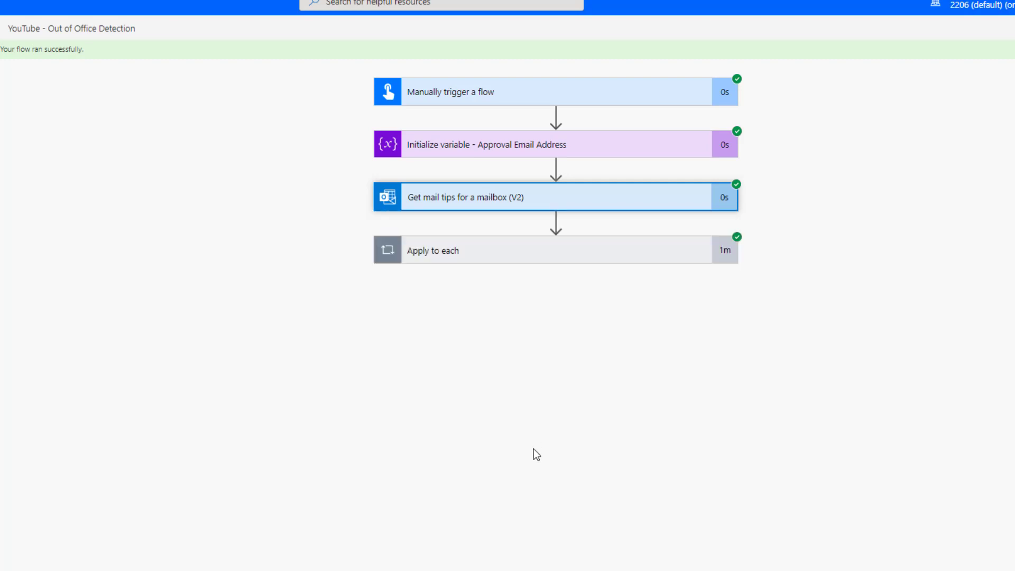
{"action": "left_click", "coordinate": [499, 252]}
{"action": "left_click", "coordinate": [512, 370]}
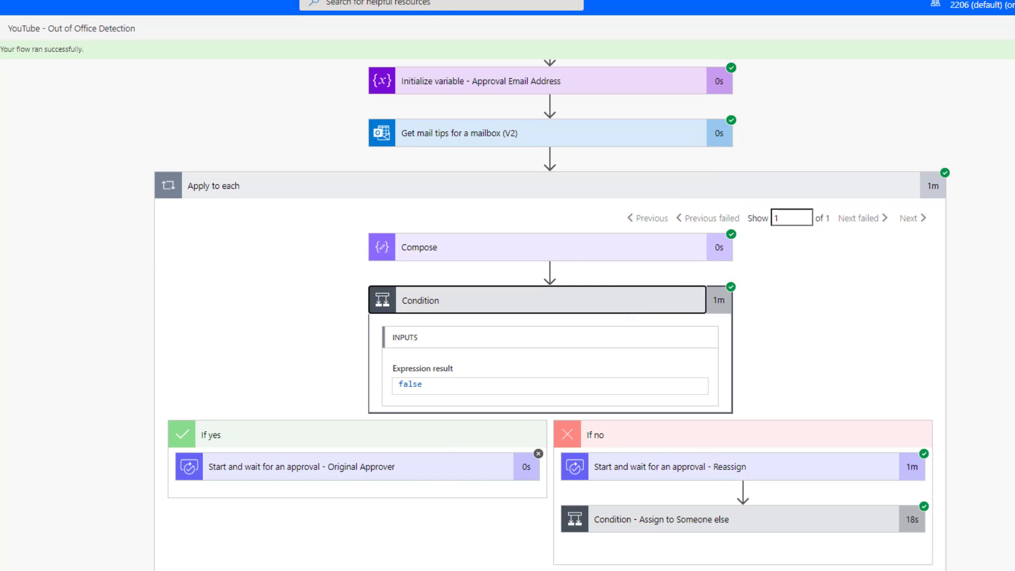
{"action": "left_click", "coordinate": [680, 467]}
{"action": "scroll", "coordinate": [891, 476], "scroll_direction": "down", "scroll_amount": 5}
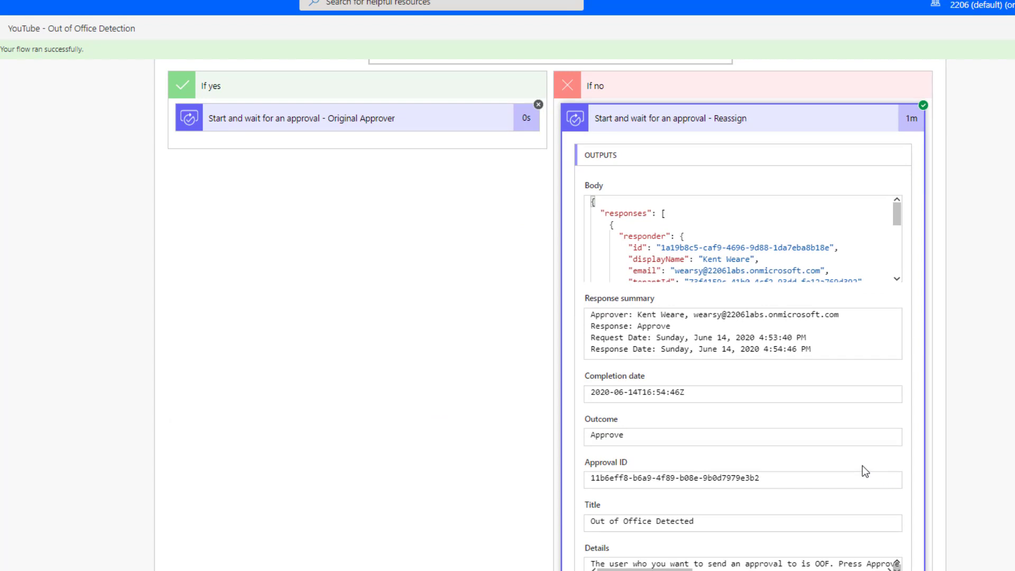
{"action": "scroll", "coordinate": [821, 429], "scroll_direction": "down", "scroll_amount": 3}
{"action": "left_click", "coordinate": [709, 524]}
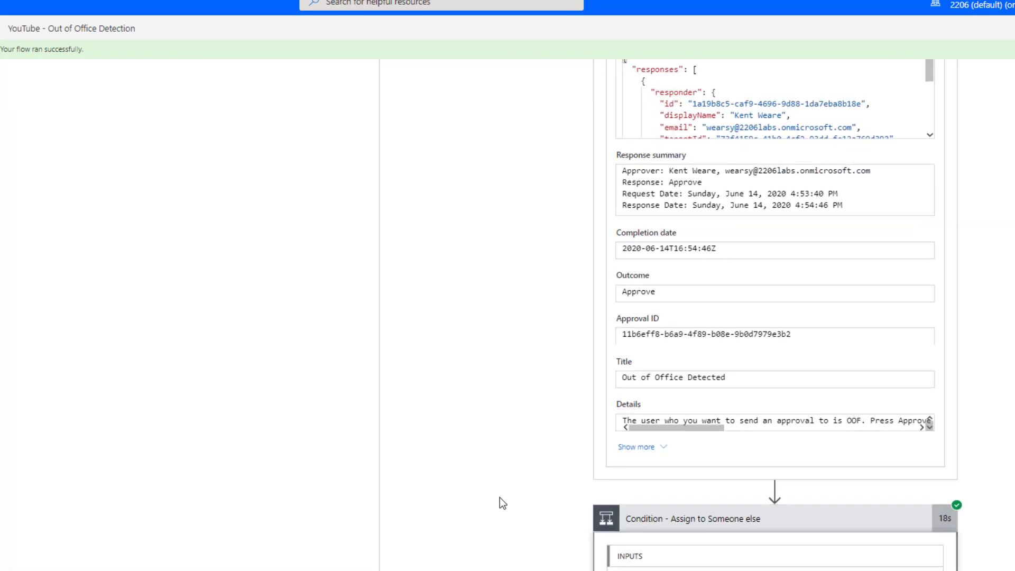
{"action": "scroll", "coordinate": [503, 503], "scroll_direction": "down", "scroll_amount": 5}
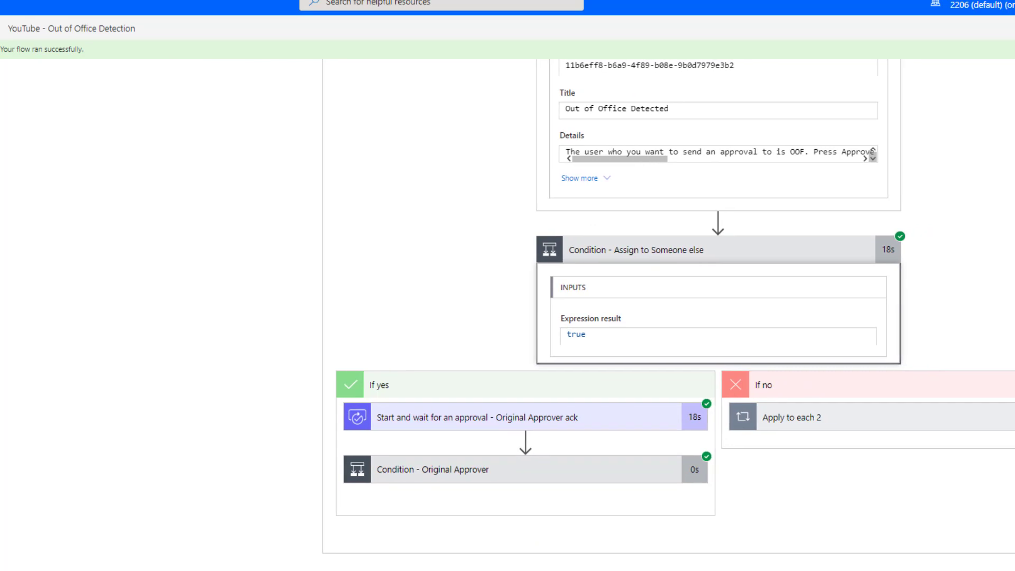
Step: Check the Original Approver ack approval outputs and its condition result
{"action": "left_click", "coordinate": [548, 420]}
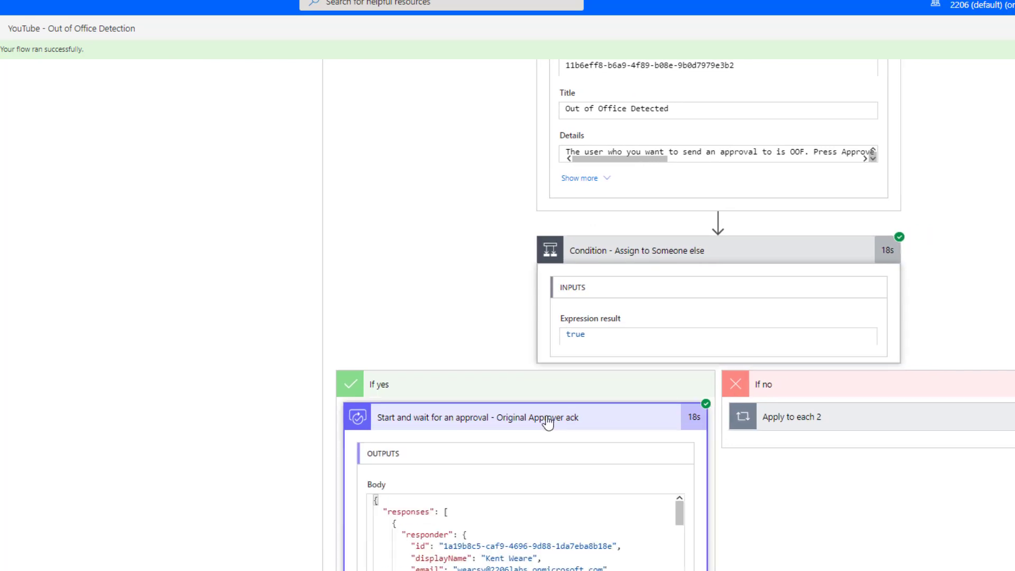
{"action": "left_click", "coordinate": [548, 423]}
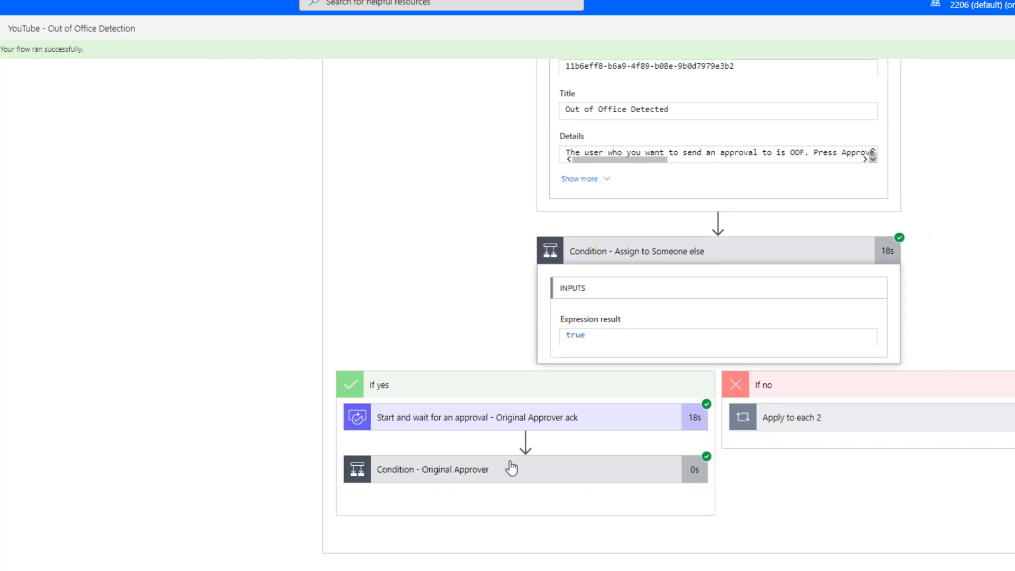
{"action": "left_click", "coordinate": [538, 467]}
{"action": "scroll", "coordinate": [617, 444], "scroll_direction": "down", "scroll_amount": 3}
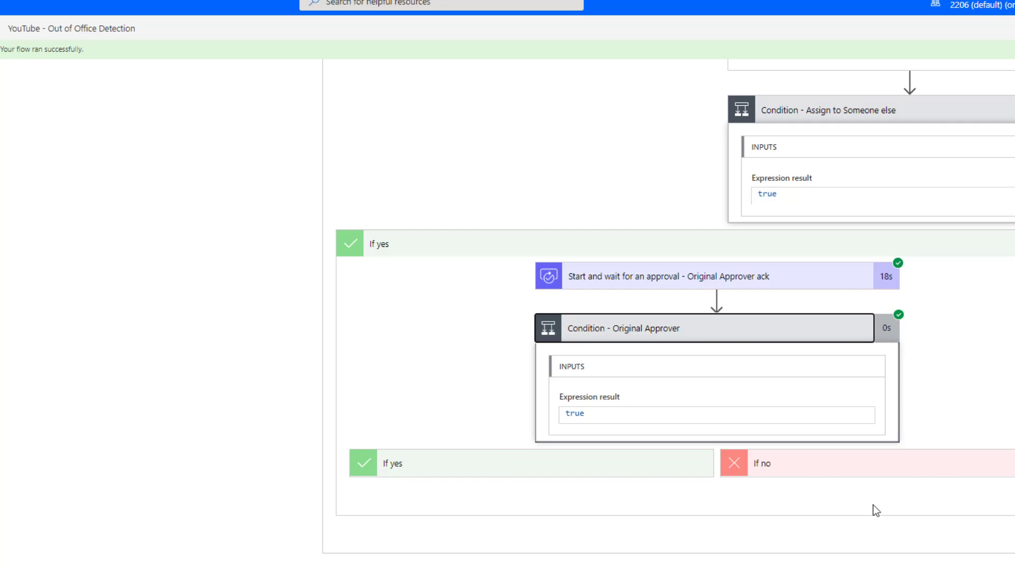
{"action": "left_click", "coordinate": [679, 276]}
{"action": "scroll", "coordinate": [613, 402], "scroll_direction": "down", "scroll_amount": 5}
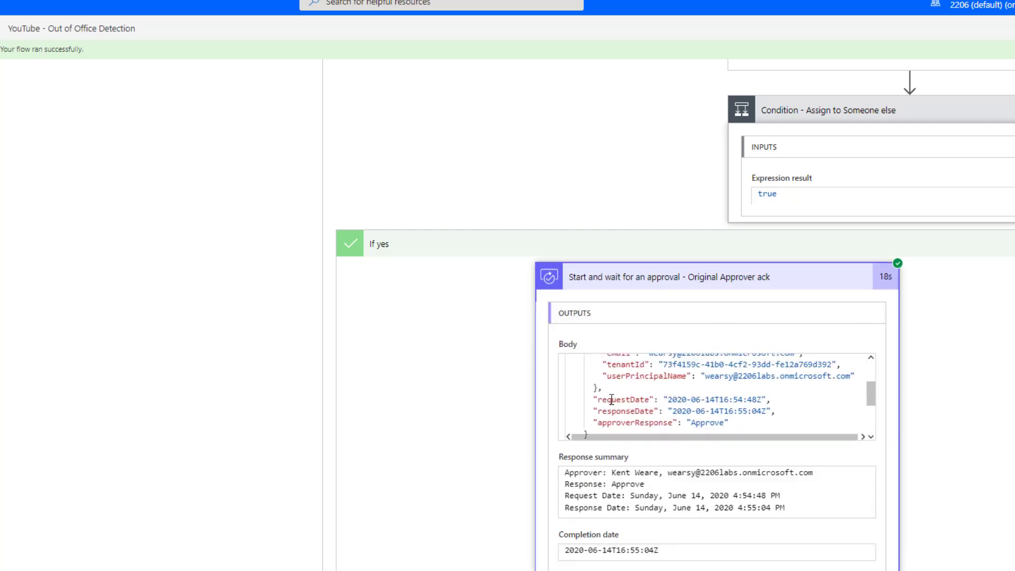
{"action": "scroll", "coordinate": [635, 537], "scroll_direction": "down", "scroll_amount": 5}
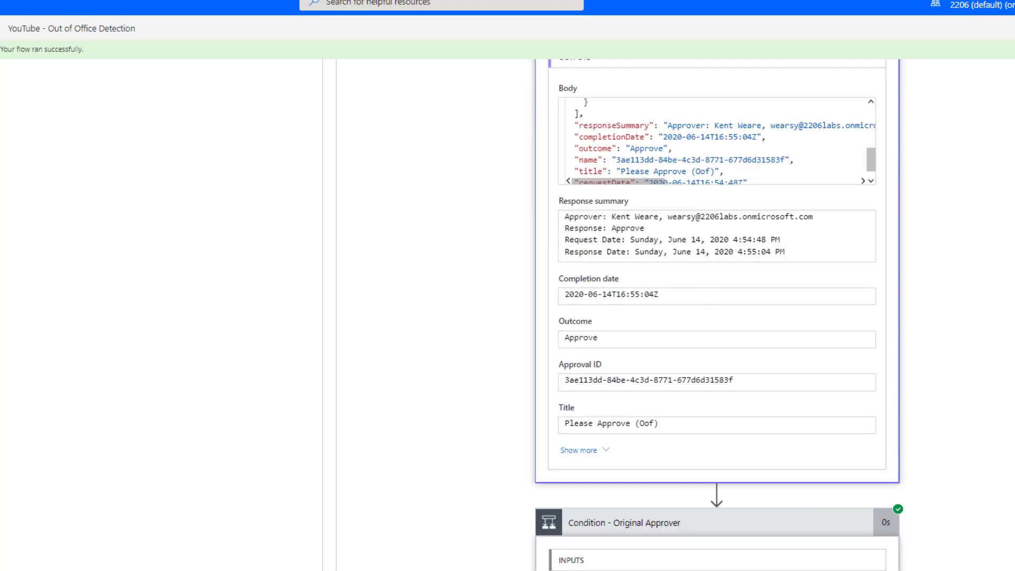
{"action": "scroll", "coordinate": [602, 505], "scroll_direction": "up", "scroll_amount": 10}
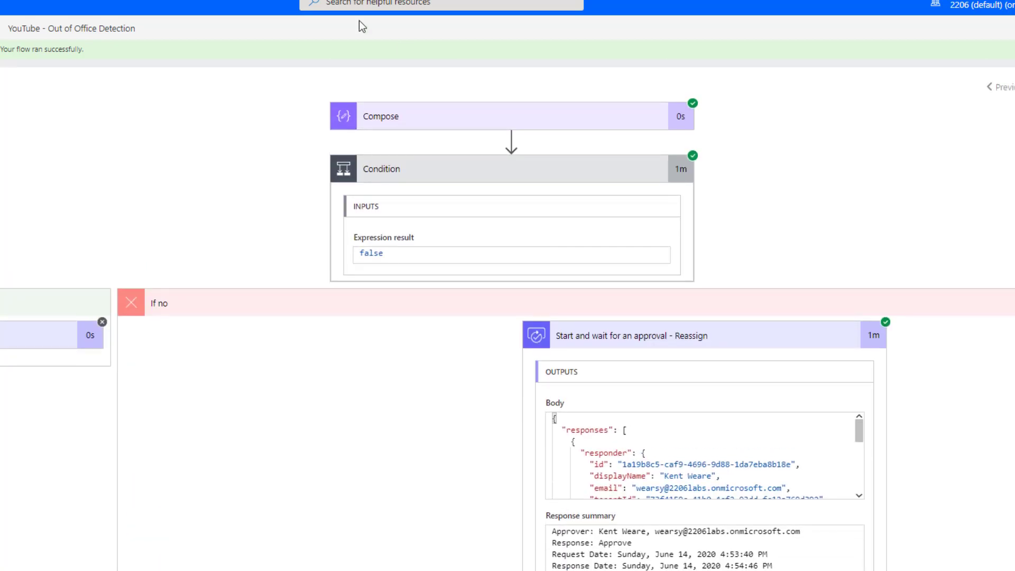
Step: Launch a new manual test run with the approver's email address pasted in
{"action": "left_click", "coordinate": [1002, 28]}
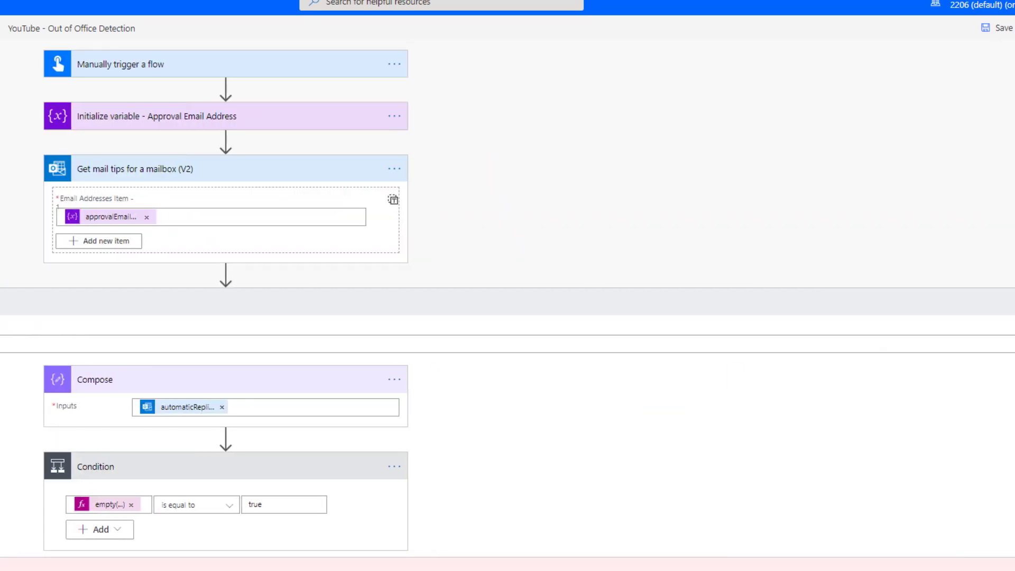
{"action": "left_click", "coordinate": [993, 64]}
{"action": "left_click", "coordinate": [991, 109]}
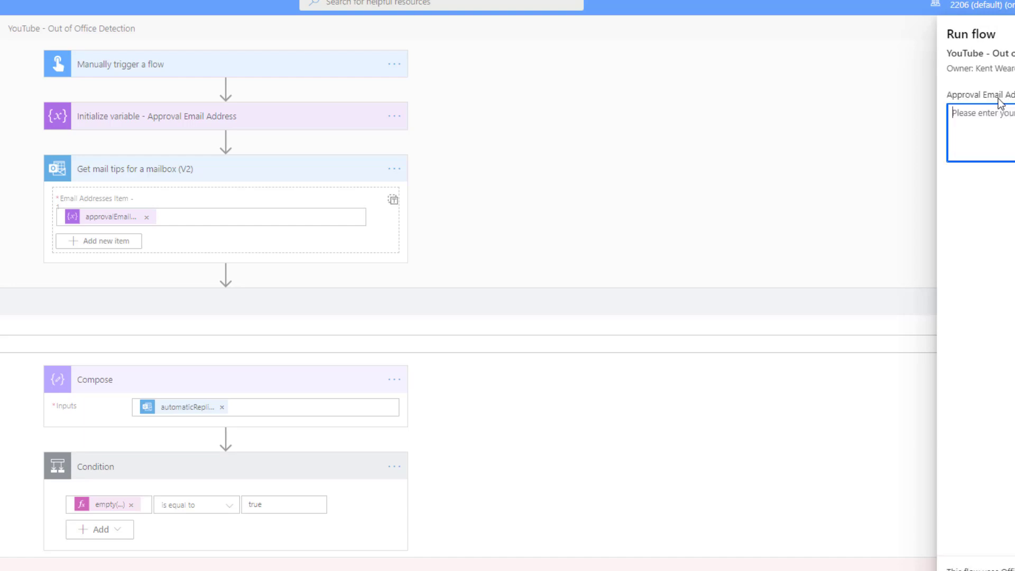
{"action": "key", "text": "ctrl+v"}
{"action": "key", "text": "Return"}
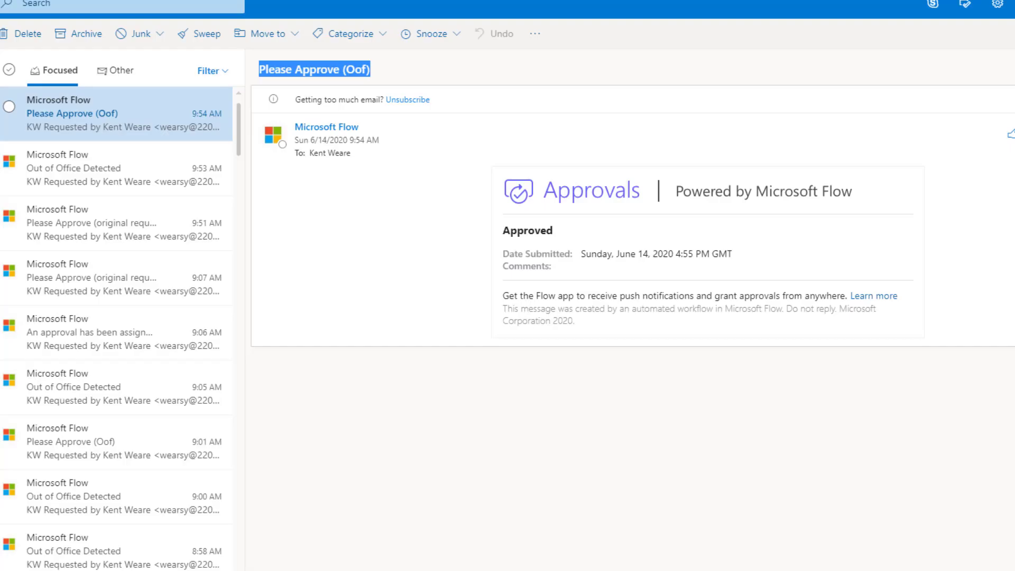
Step: Reject the Out of Office Detected request, giving the new approver's email as the reason
{"action": "left_click", "coordinate": [98, 112]}
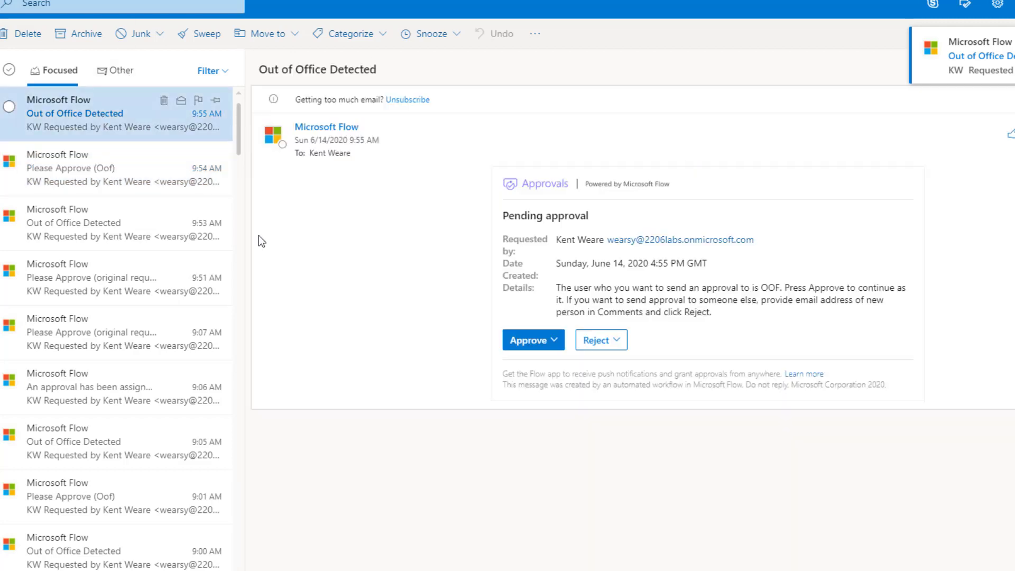
{"action": "left_click", "coordinate": [603, 340]}
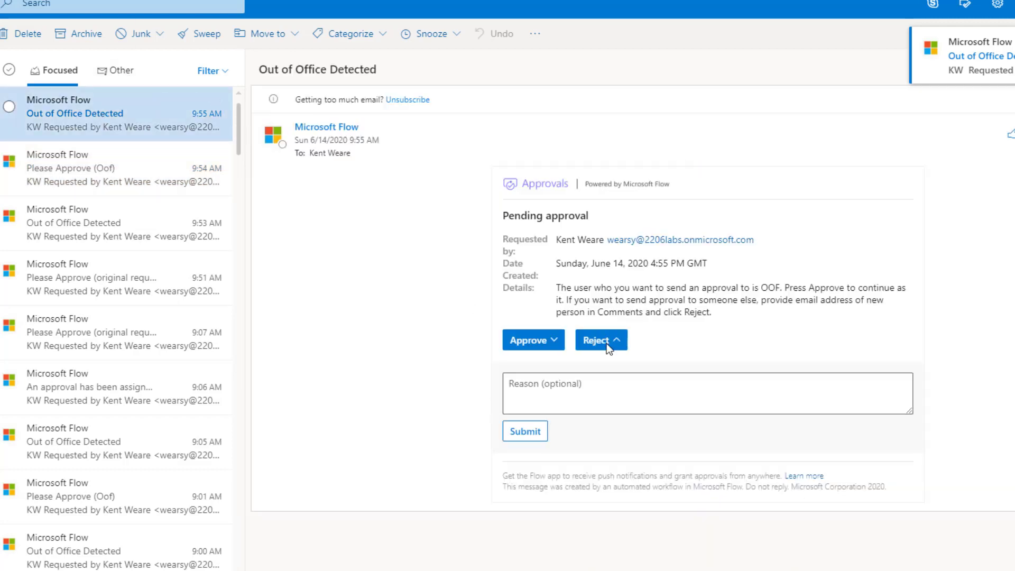
{"action": "left_click", "coordinate": [579, 391]}
{"action": "key", "text": "ctrl+v"}
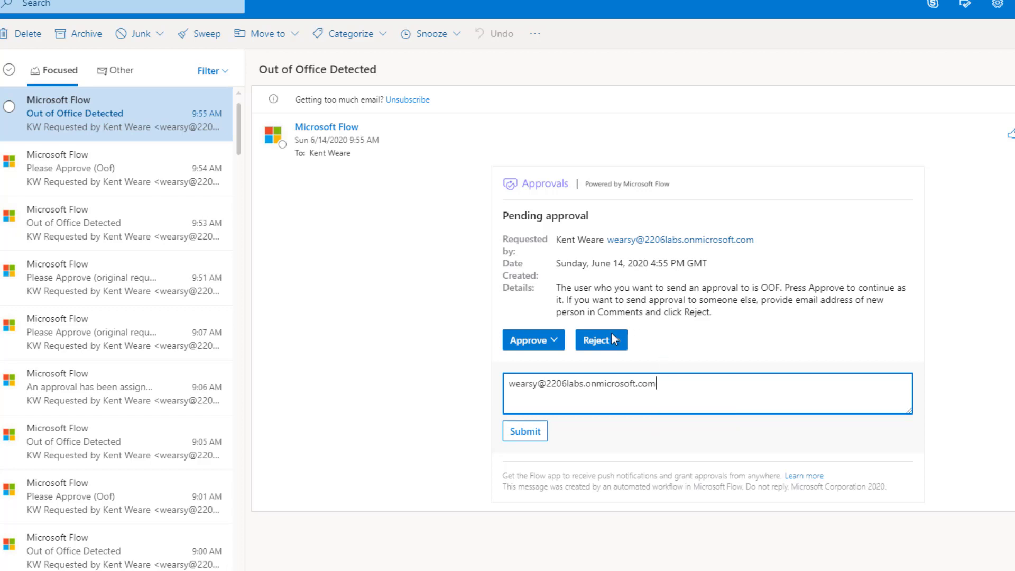
{"action": "left_click", "coordinate": [526, 431]}
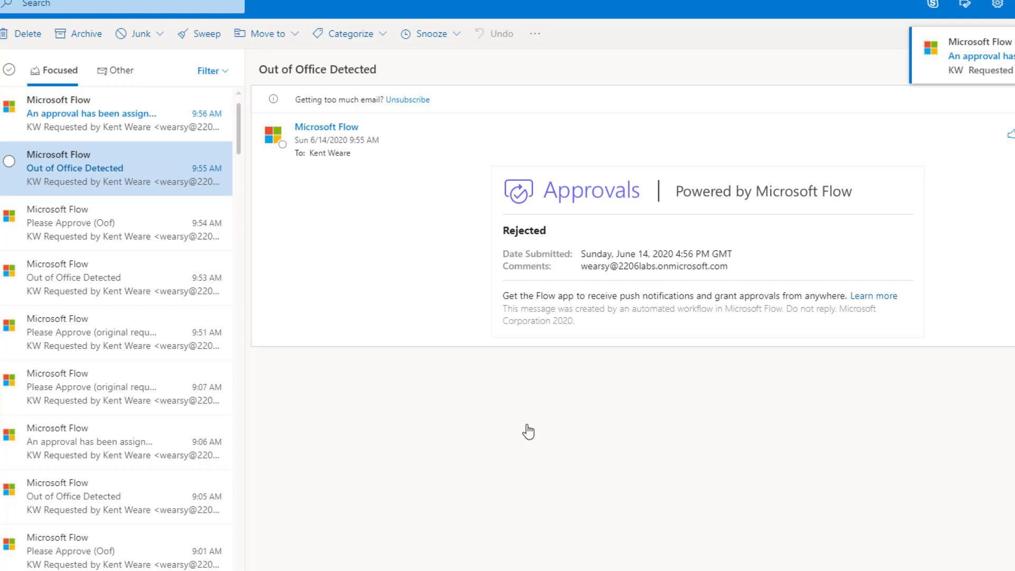
Step: Approve the escalated approval request
{"action": "left_click", "coordinate": [103, 115]}
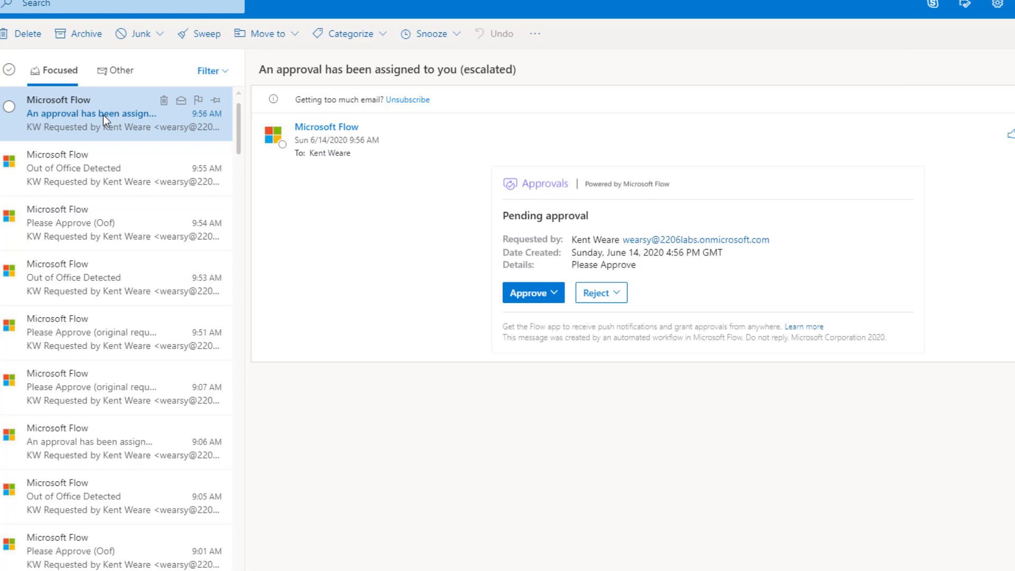
{"action": "left_click_drag", "start_coordinate": [259, 70], "coordinate": [529, 78]}
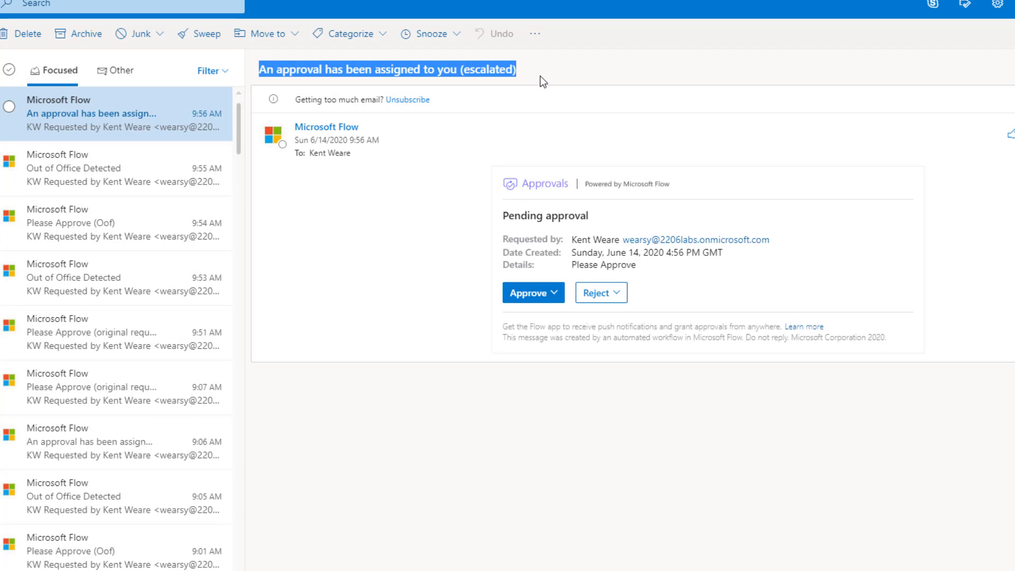
{"action": "left_click", "coordinate": [550, 291]}
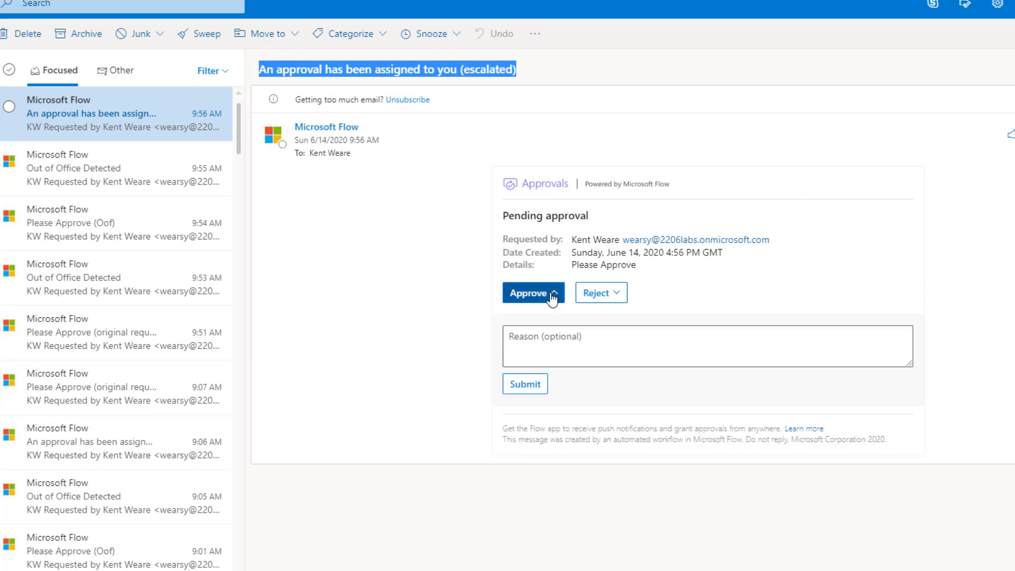
{"action": "left_click", "coordinate": [535, 388]}
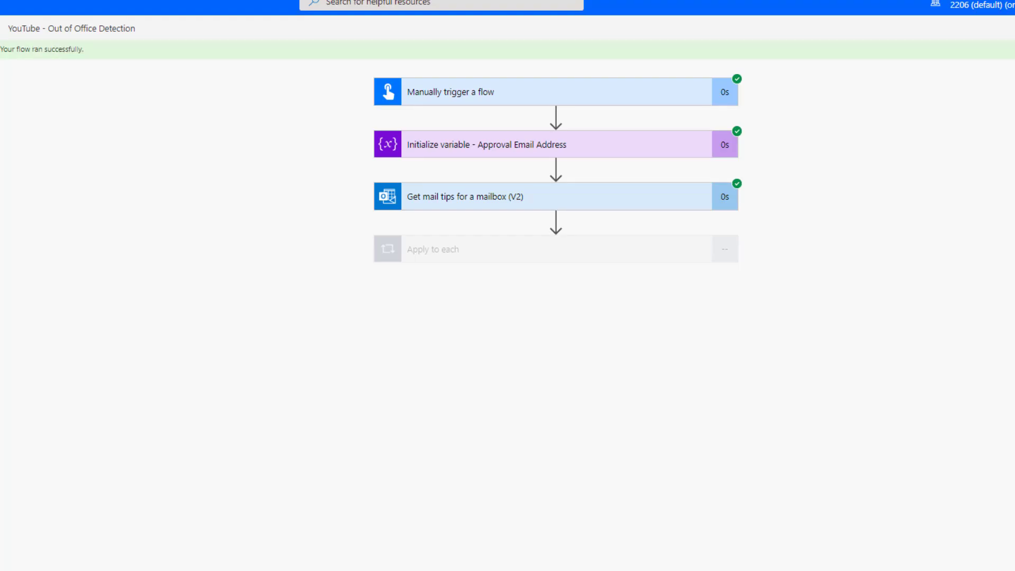
Step: Confirm the Reassign approval was rejected and check the Assign to Someone else condition
{"action": "left_click", "coordinate": [442, 252]}
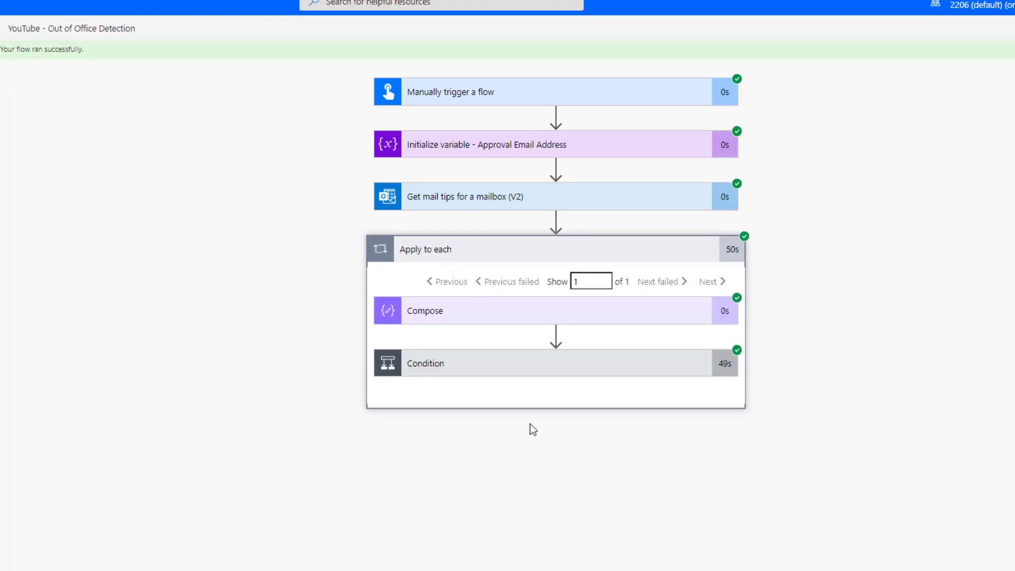
{"action": "left_click", "coordinate": [517, 365]}
{"action": "scroll", "coordinate": [618, 539], "scroll_direction": "down", "scroll_amount": 1}
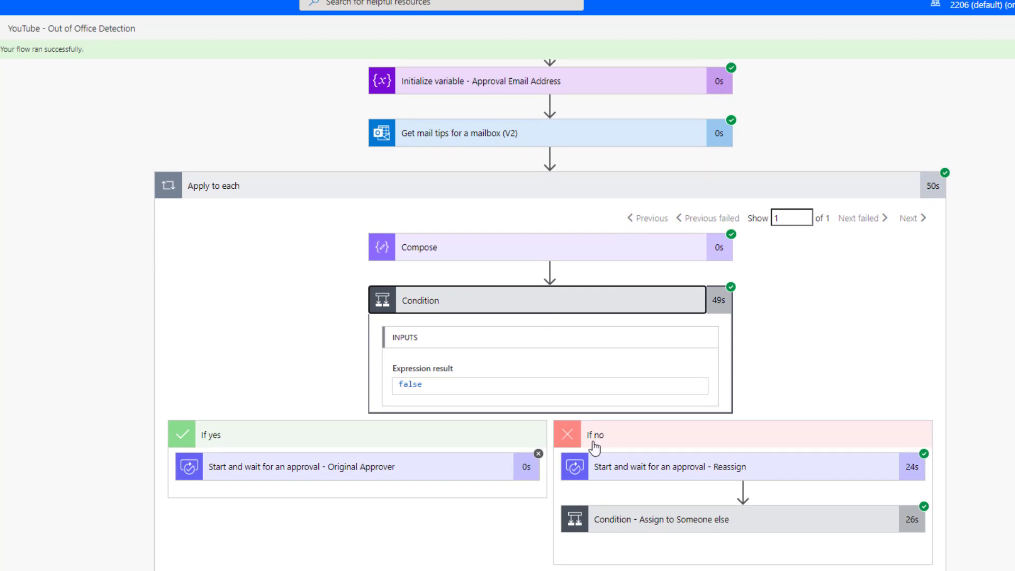
{"action": "left_click", "coordinate": [650, 471]}
{"action": "scroll", "coordinate": [966, 505], "scroll_direction": "down", "scroll_amount": 1}
{"action": "scroll", "coordinate": [965, 505], "scroll_direction": "down", "scroll_amount": 6}
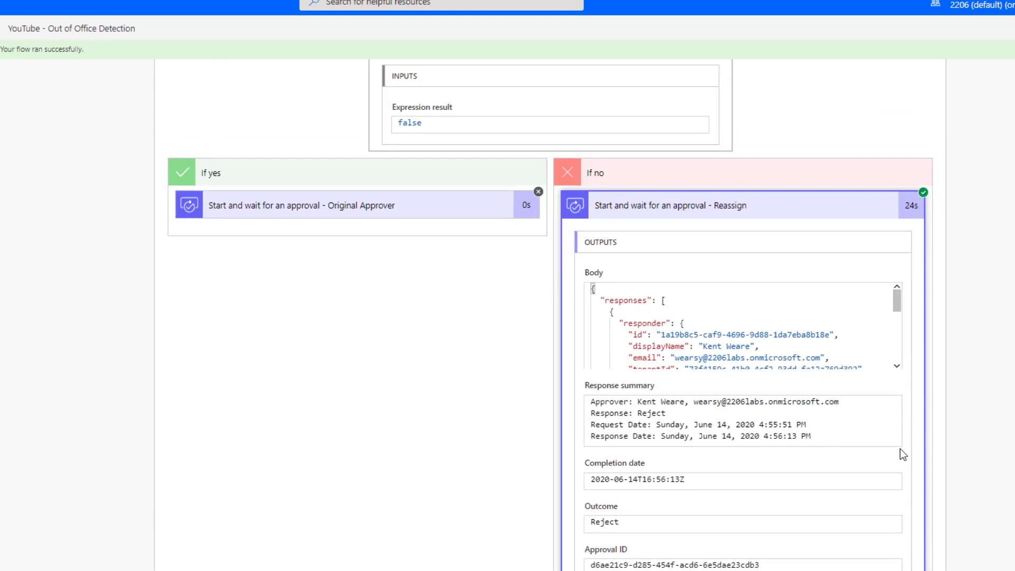
{"action": "left_click_drag", "start_coordinate": [668, 238], "coordinate": [638, 239]}
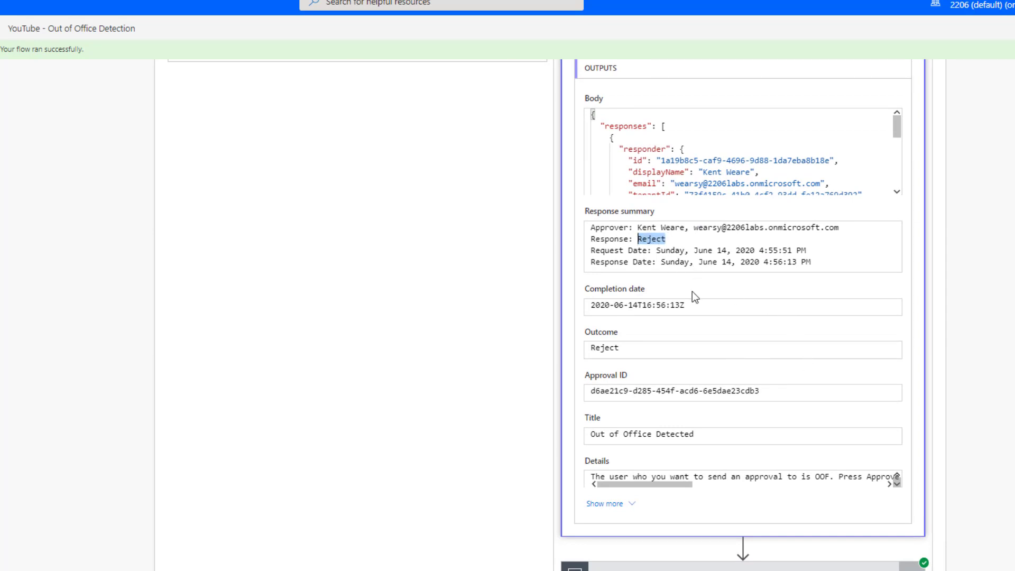
{"action": "scroll", "coordinate": [773, 402], "scroll_direction": "down", "scroll_amount": 1}
{"action": "left_click", "coordinate": [748, 522]}
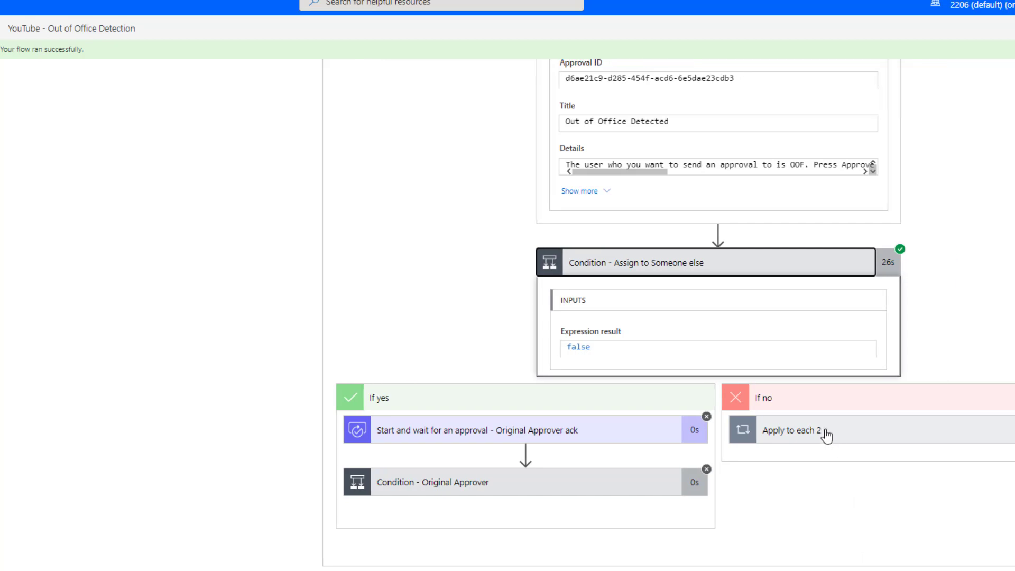
Step: Confirm the Escalated approval shows Approve and its condition evaluates true
{"action": "left_click", "coordinate": [828, 437]}
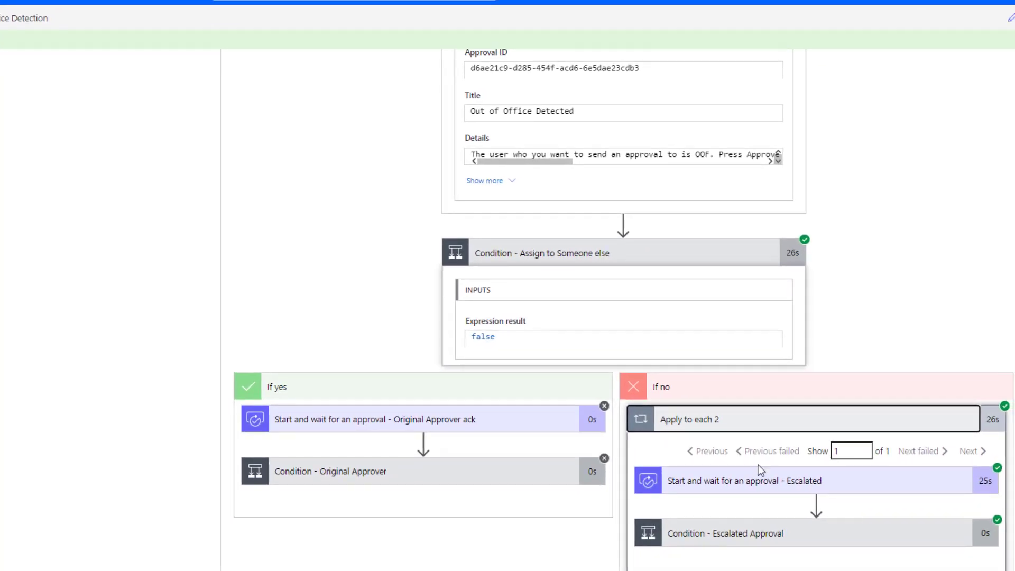
{"action": "left_click", "coordinate": [862, 491]}
{"action": "scroll", "coordinate": [820, 531], "scroll_direction": "down", "scroll_amount": 5}
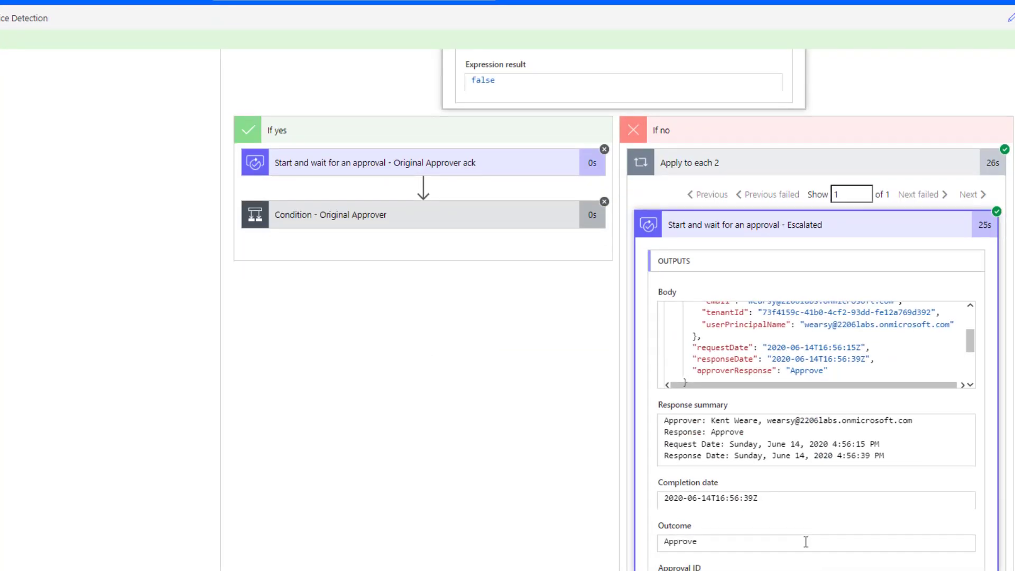
{"action": "scroll", "coordinate": [804, 540], "scroll_direction": "down", "scroll_amount": 3}
{"action": "scroll", "coordinate": [778, 540], "scroll_direction": "down", "scroll_amount": 2}
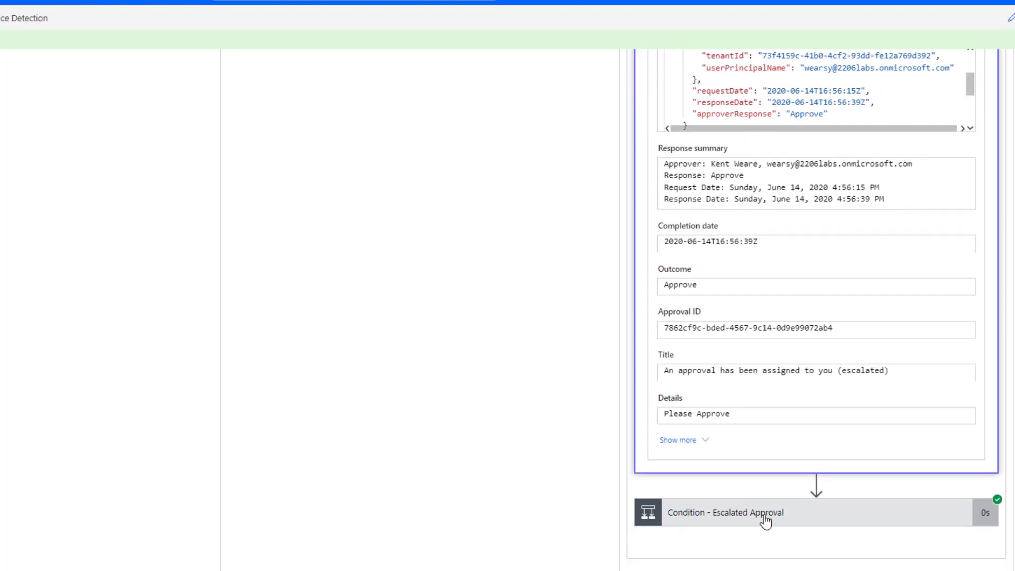
{"action": "left_click", "coordinate": [765, 521]}
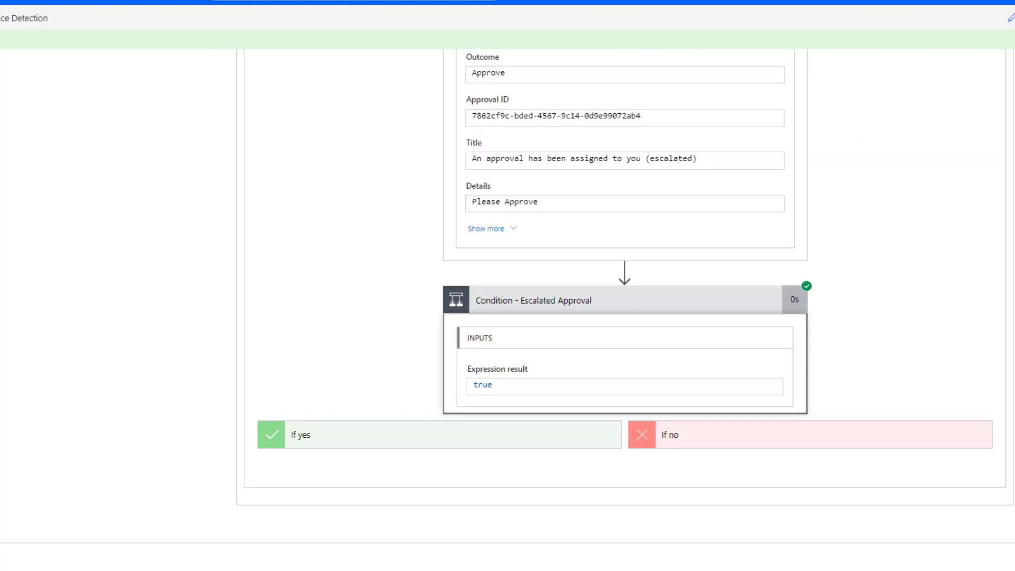